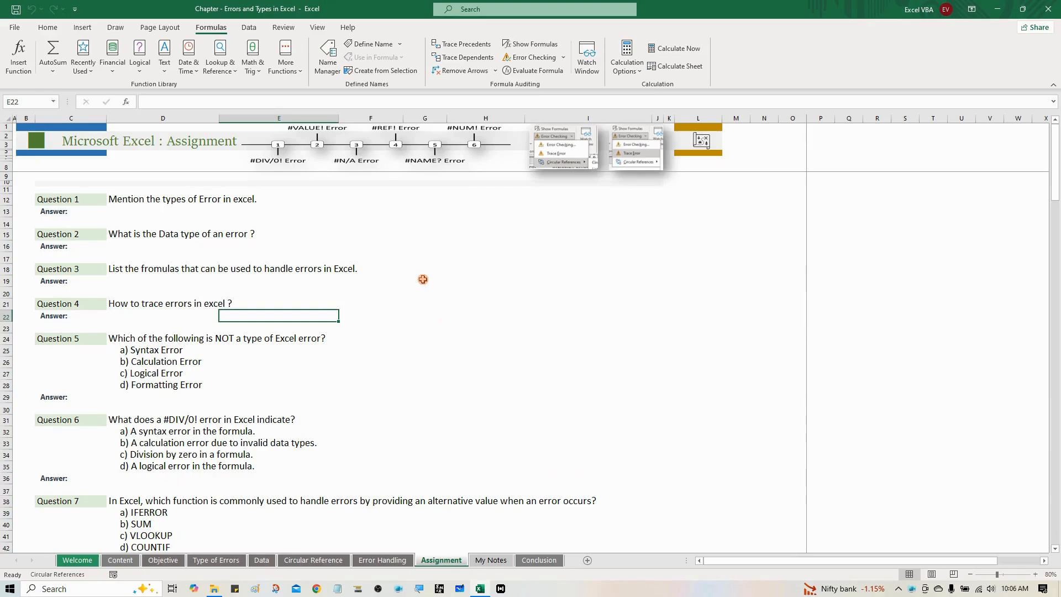
- Answer Question 1 in D13 with "Value,Num,Div,Name,NA,Null,Ref" and make the answer bold
click(130, 214)
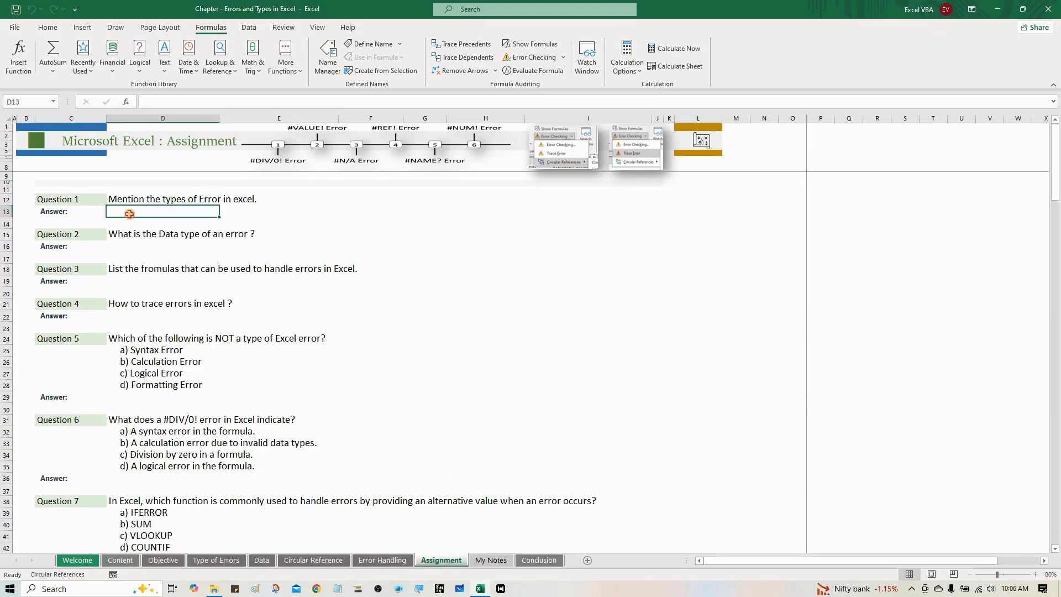
text(Val)
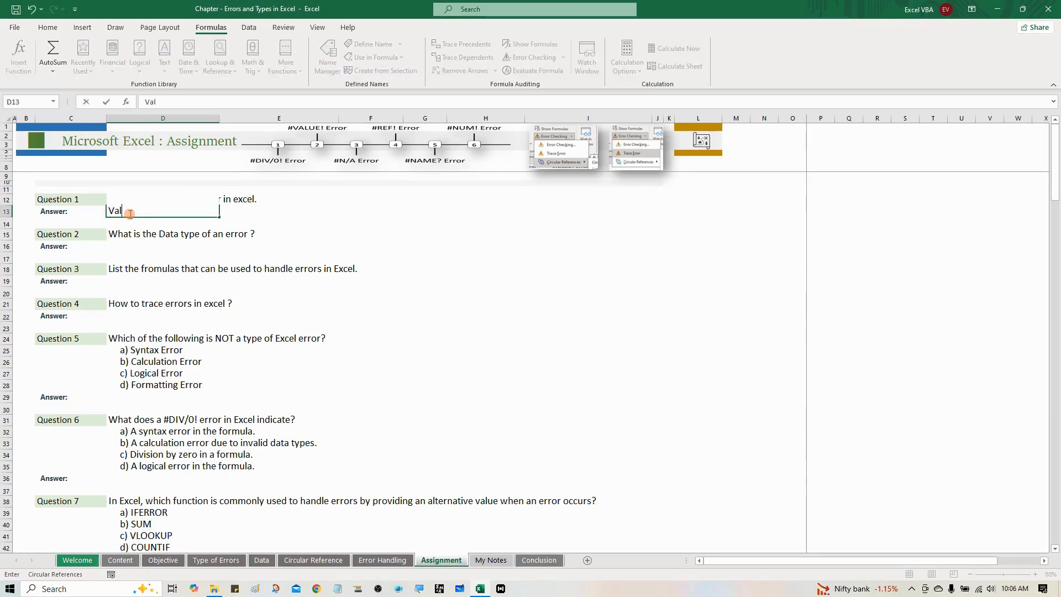
text(ue,Num,Div)
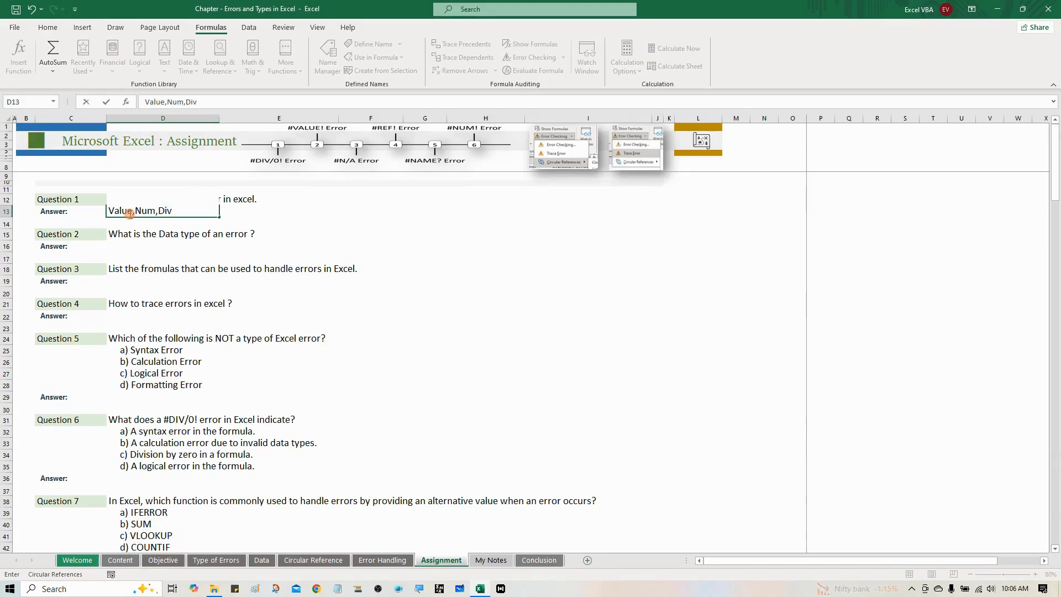
text(,Name,NA,Null)
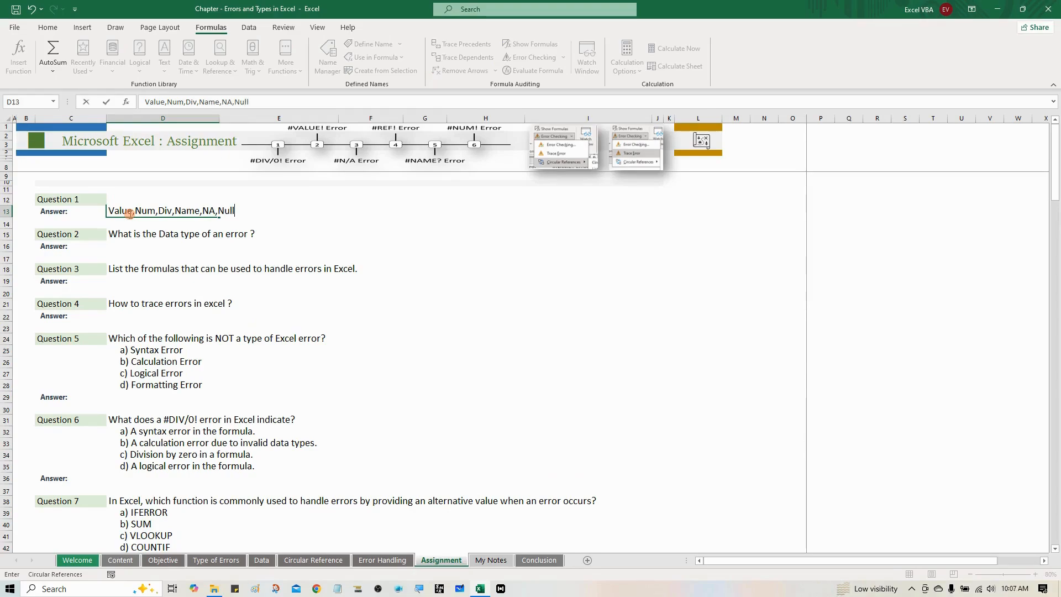
text(,Ref)
key(Return)
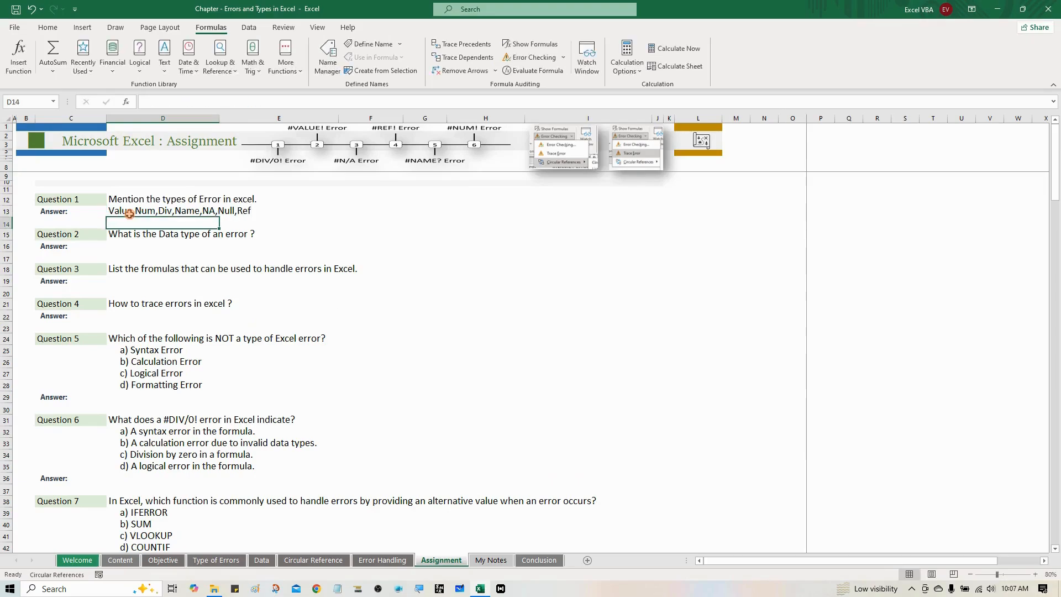
key(Down)
click(115, 214)
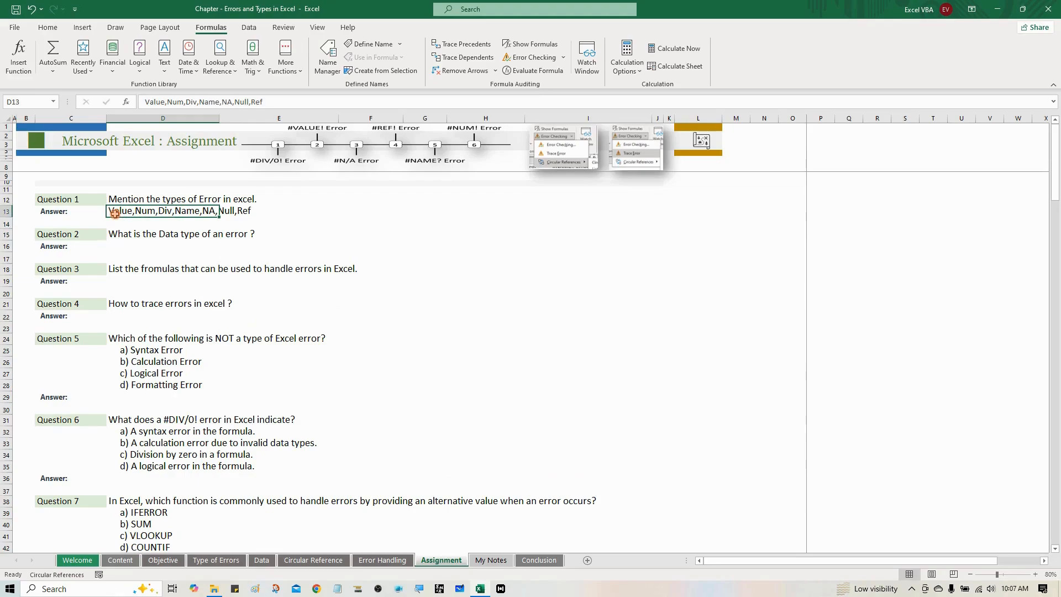
key(ctrl+b)
- Answer Question 2 in D16 with "Error Data type" and make the answer bold
click(112, 267)
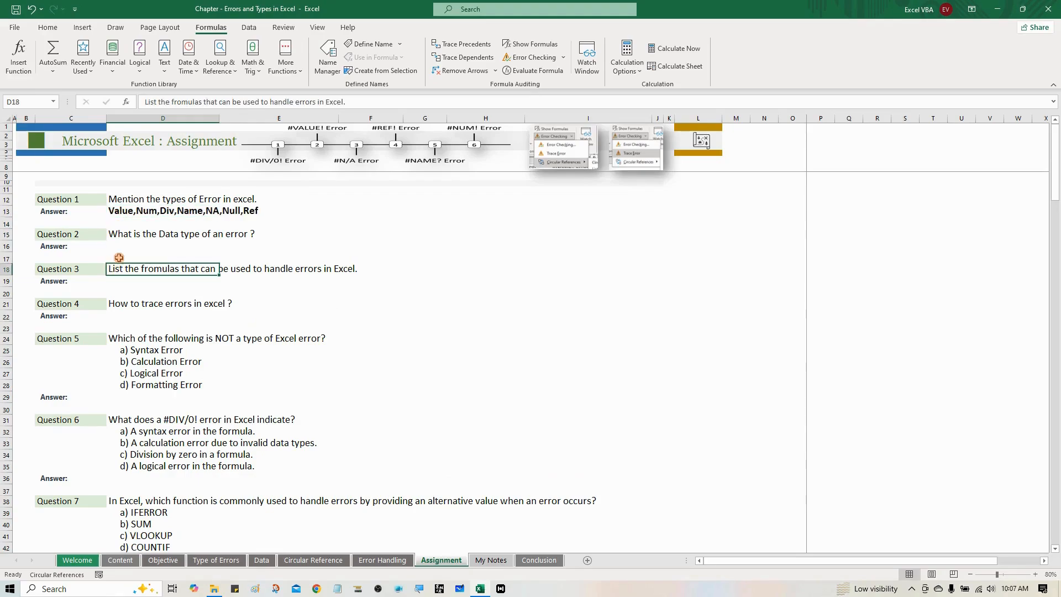
click(121, 255)
click(113, 243)
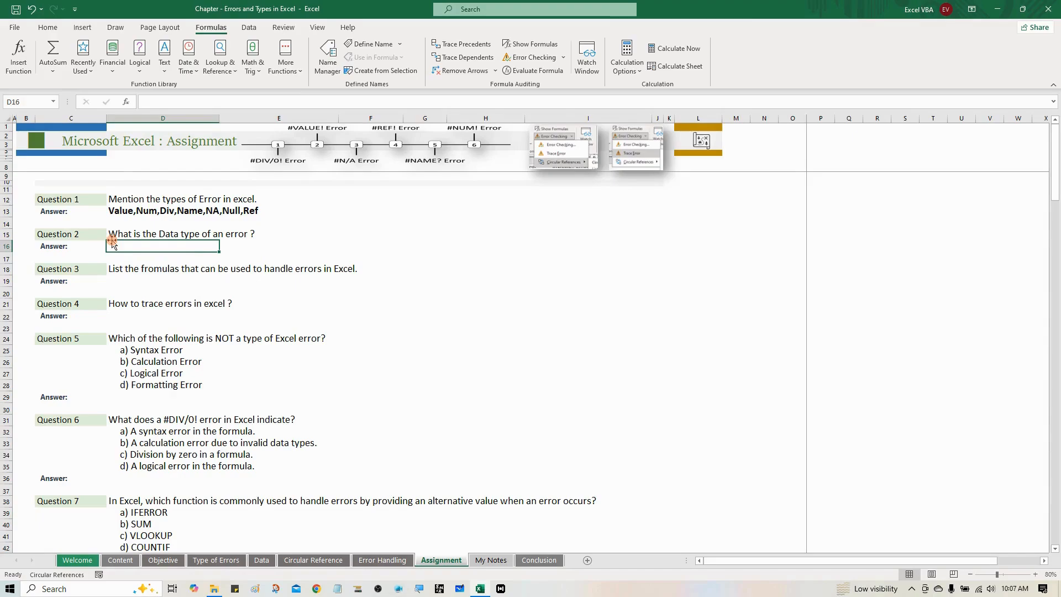
text(Erro)
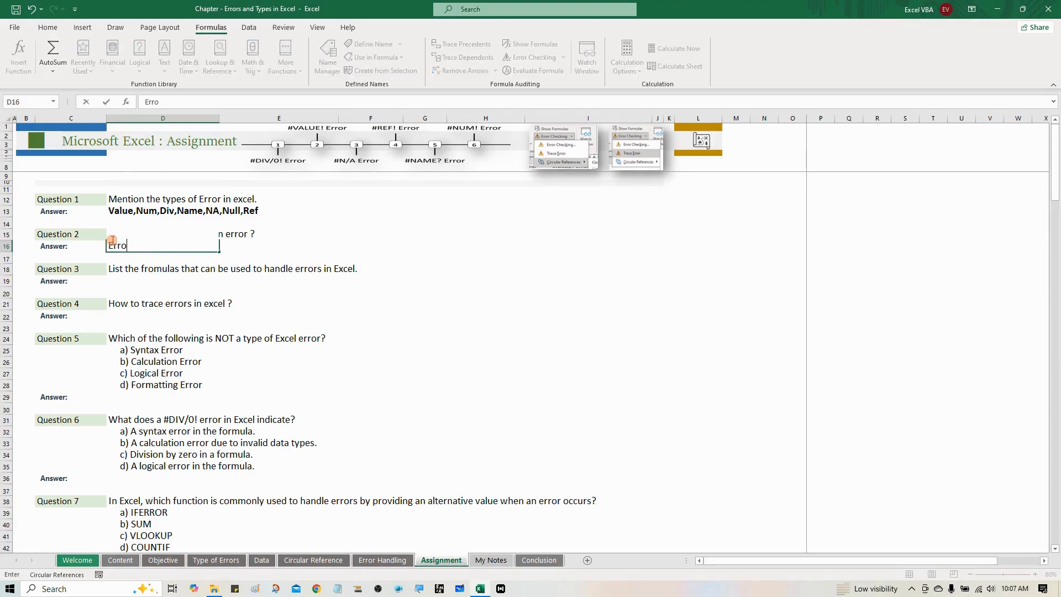
text(r Data typ)
text(e)
key(Return)
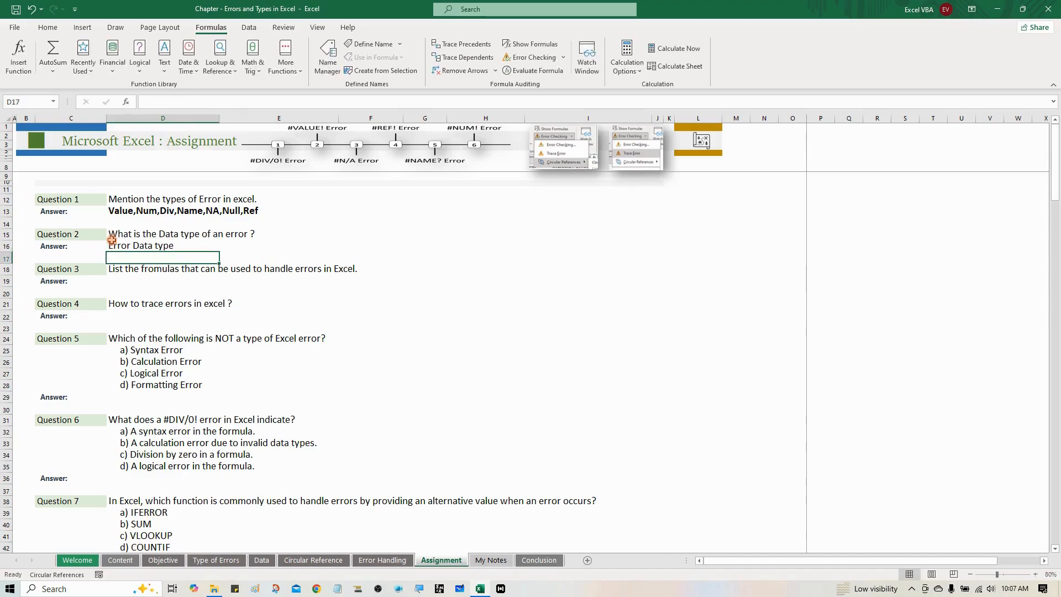
click(120, 247)
key(ctrl+b)
- Answer Question 3 in D19 with "IFERROR(),IFNA()" and make the answer bold
click(124, 272)
click(120, 280)
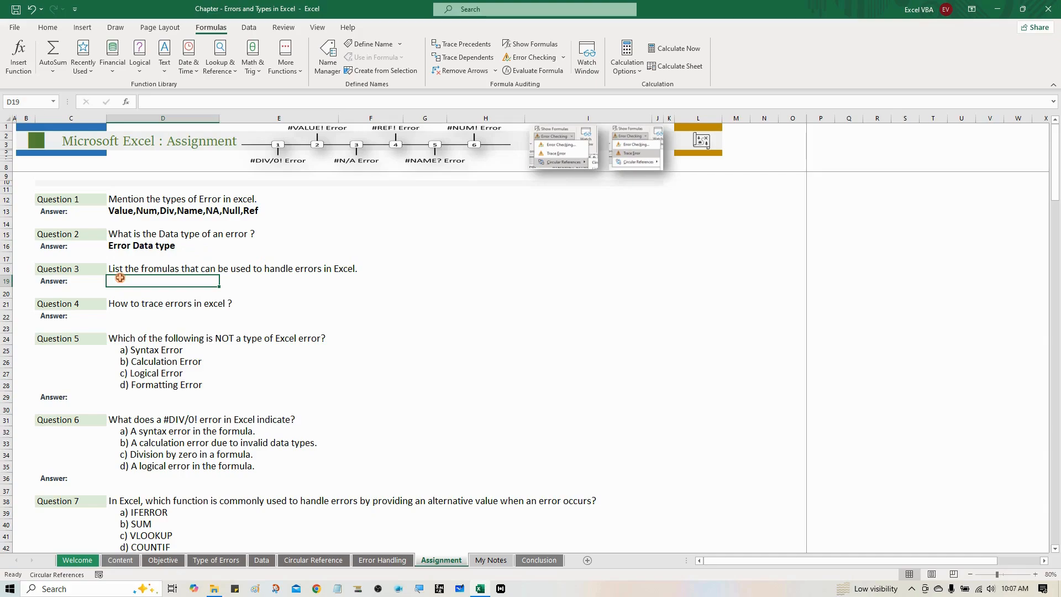
text(IF)
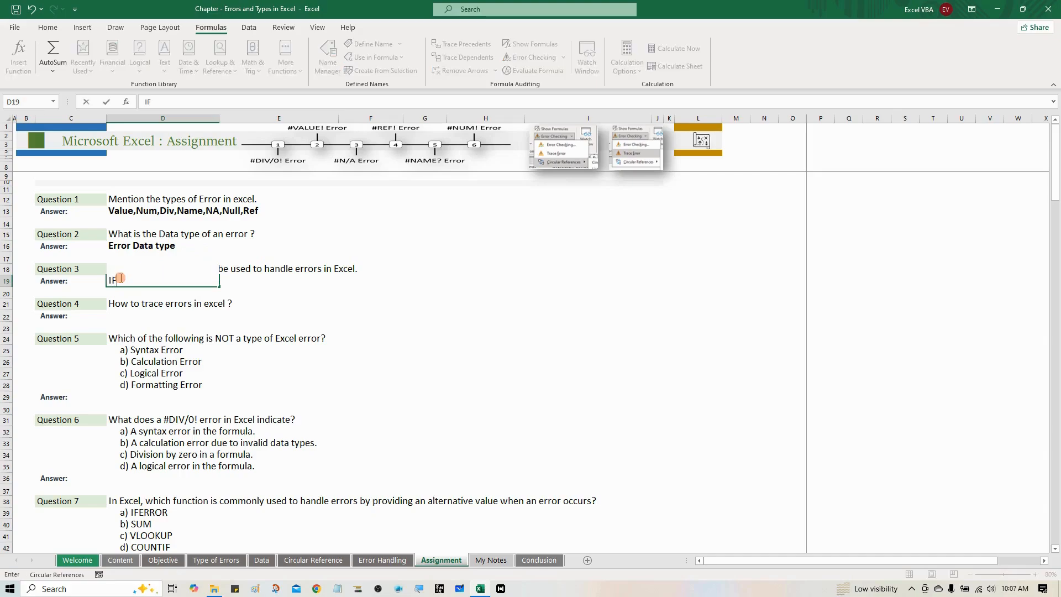
text(ERROR(),IFNA())
key(ctrl+Return)
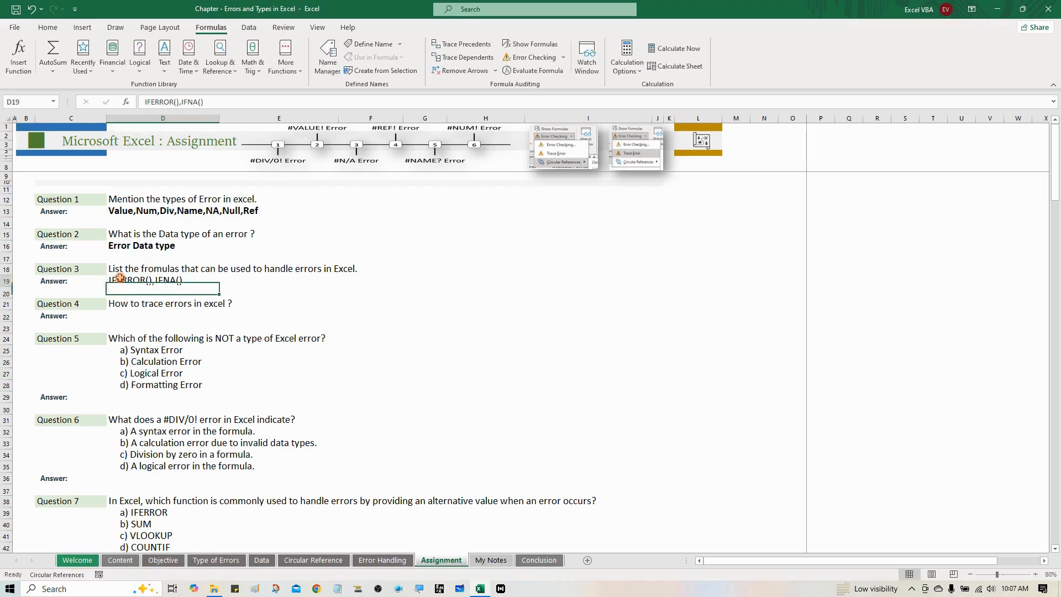
key(ctrl+b)
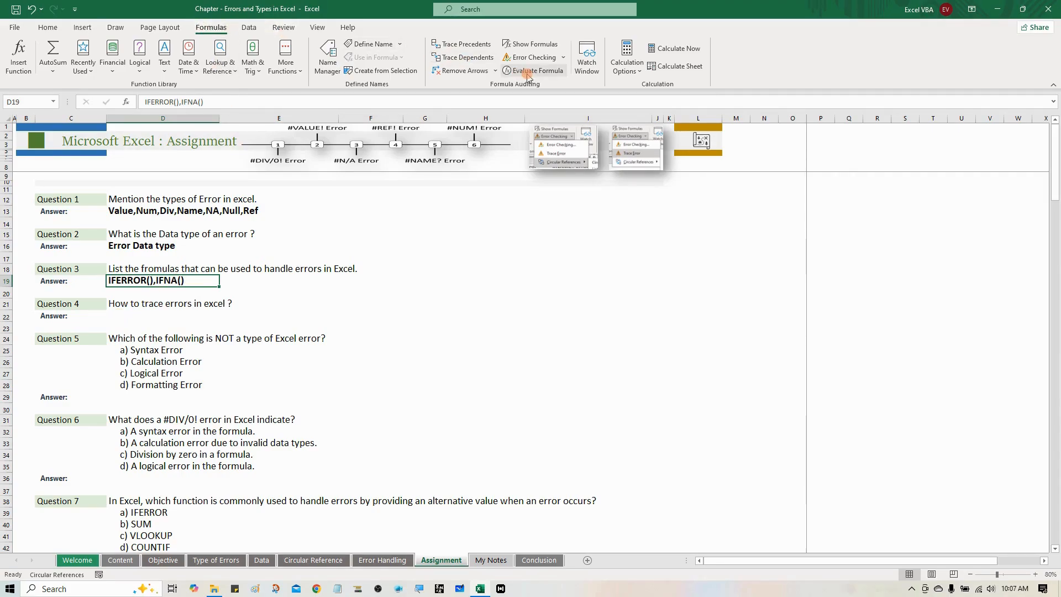
- Answer Question 4 in D22 with "Formula Bar>Foormula Audting group,Error Cheking>Trace Error" and make the answer bold
click(563, 59)
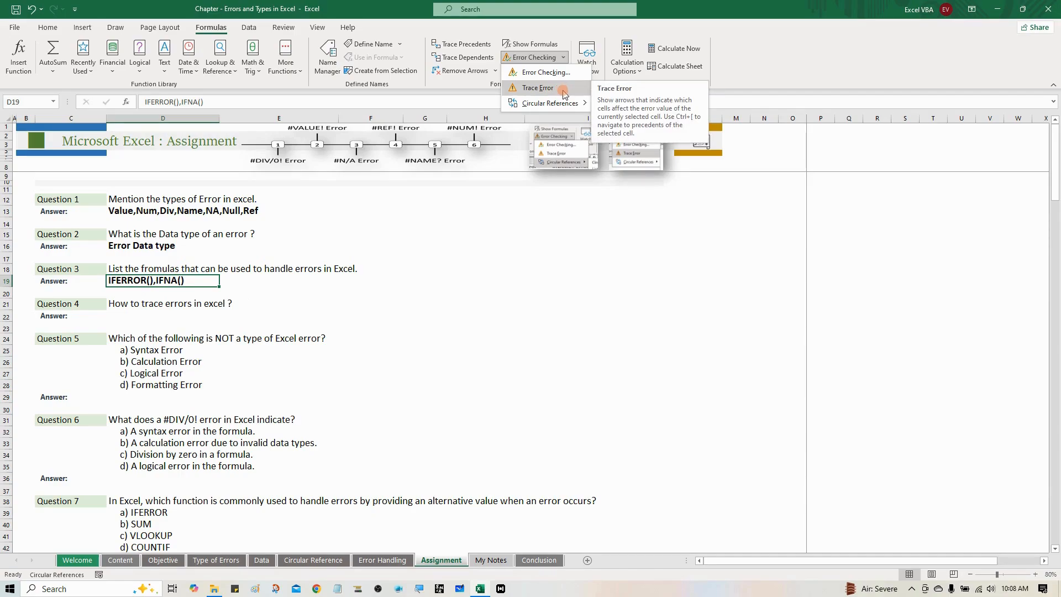
click(116, 309)
click(116, 312)
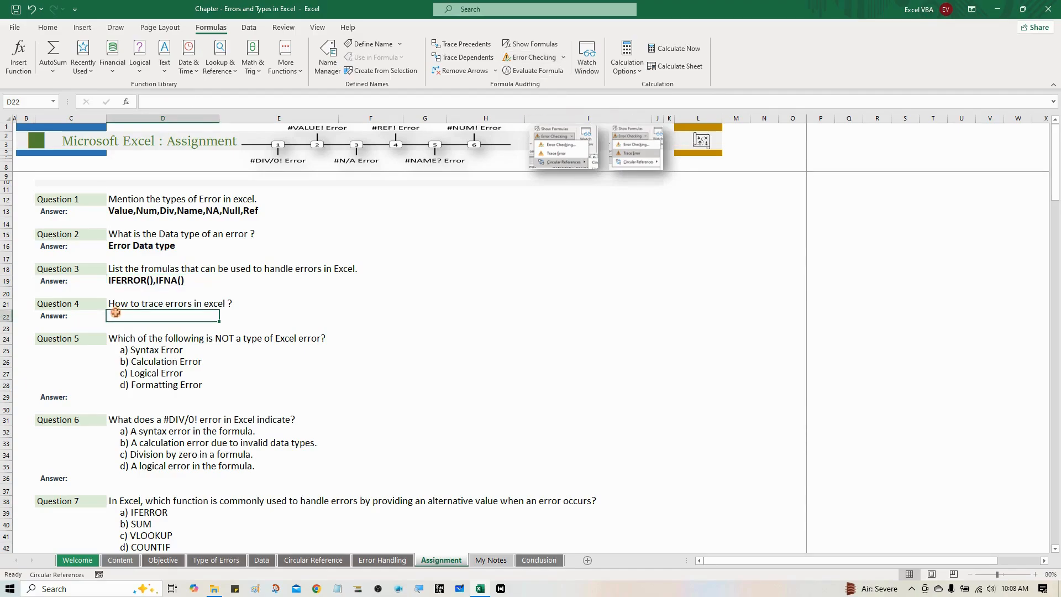
text(Formuy)
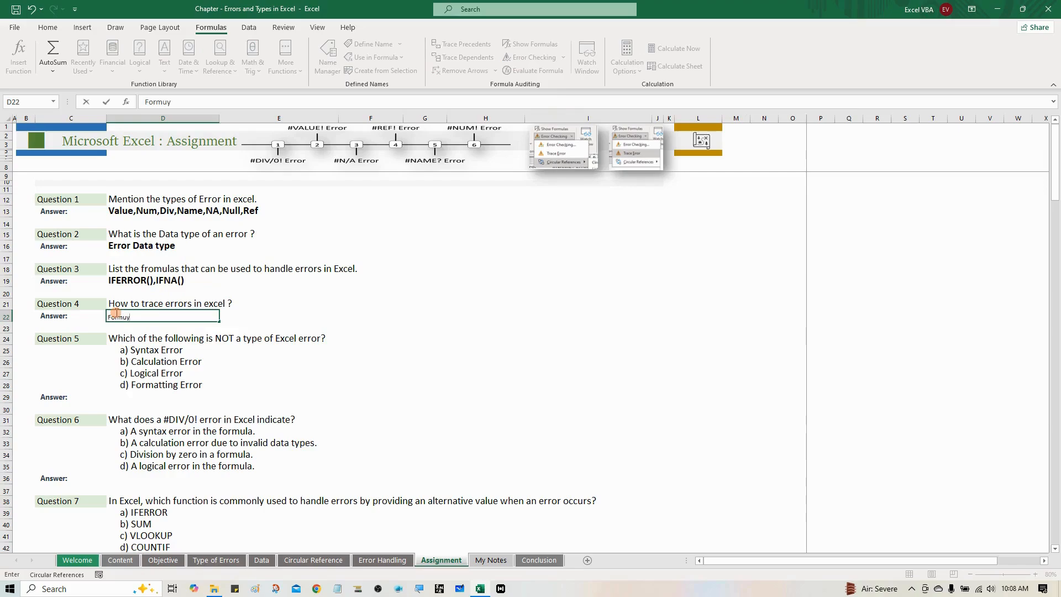
key(BackSpace)
text(la Bar>Foormula Audting )
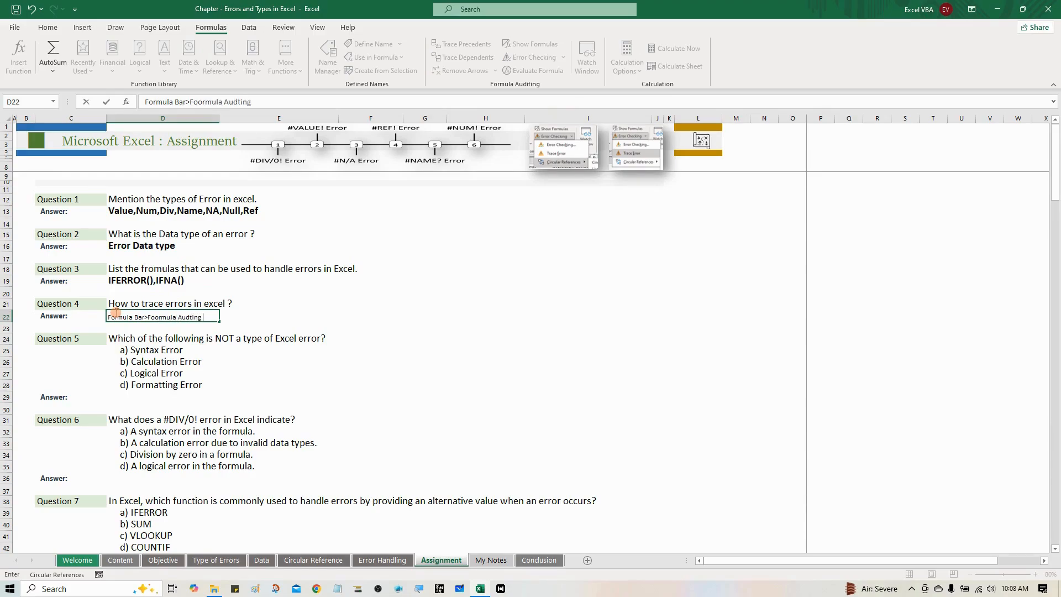
text(group,Error Cheking)
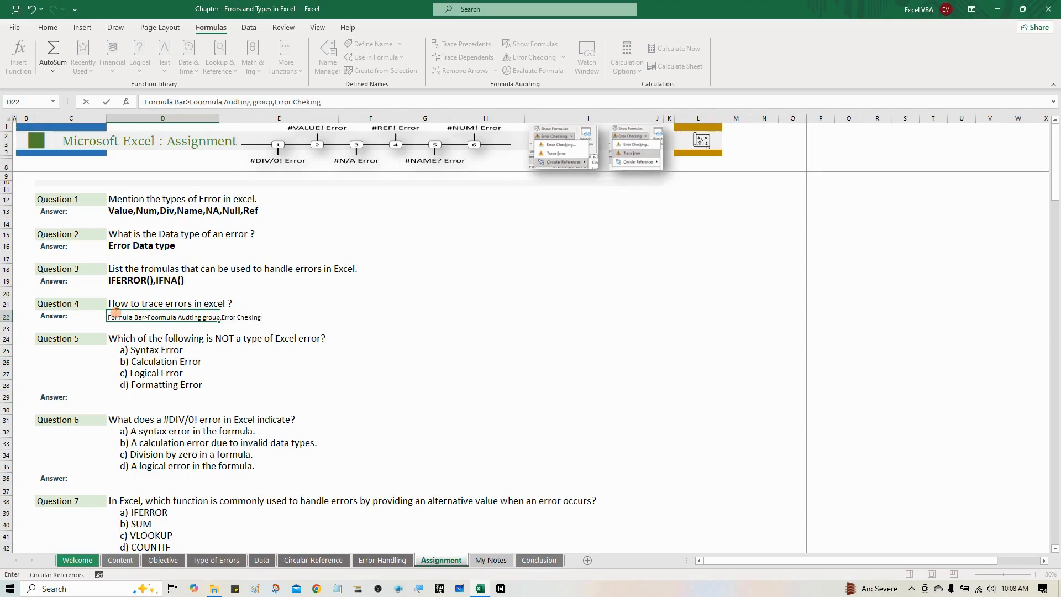
text(>Trace Error)
key(Return)
click(115, 313)
key(ctrl+b)
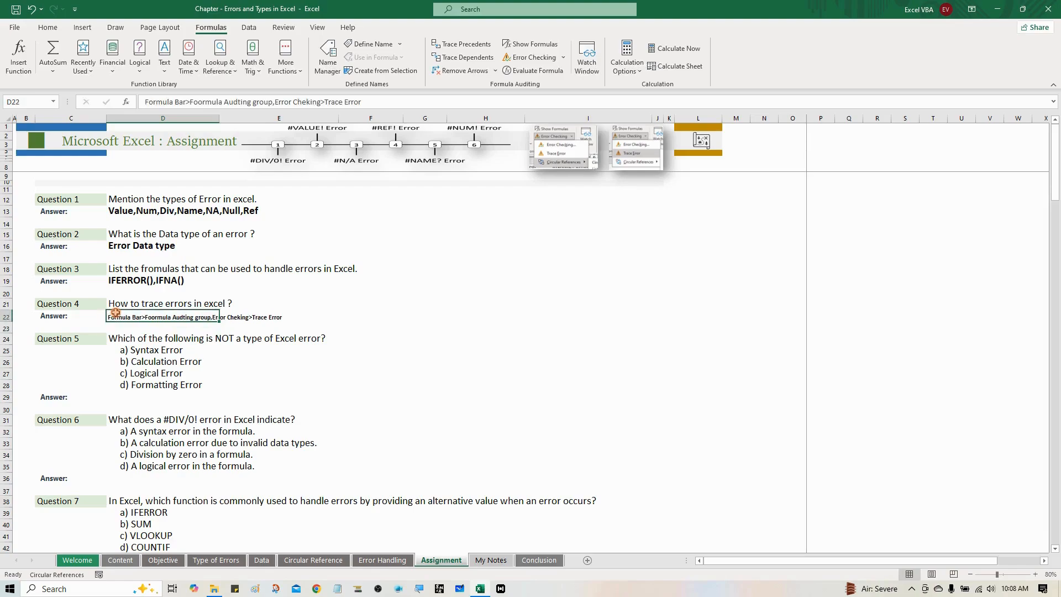
- Increase the font size of the Question 4 answer to 20
click(58, 24)
click(194, 50)
click(194, 50)
click(194, 50)
click(193, 50)
click(193, 50)
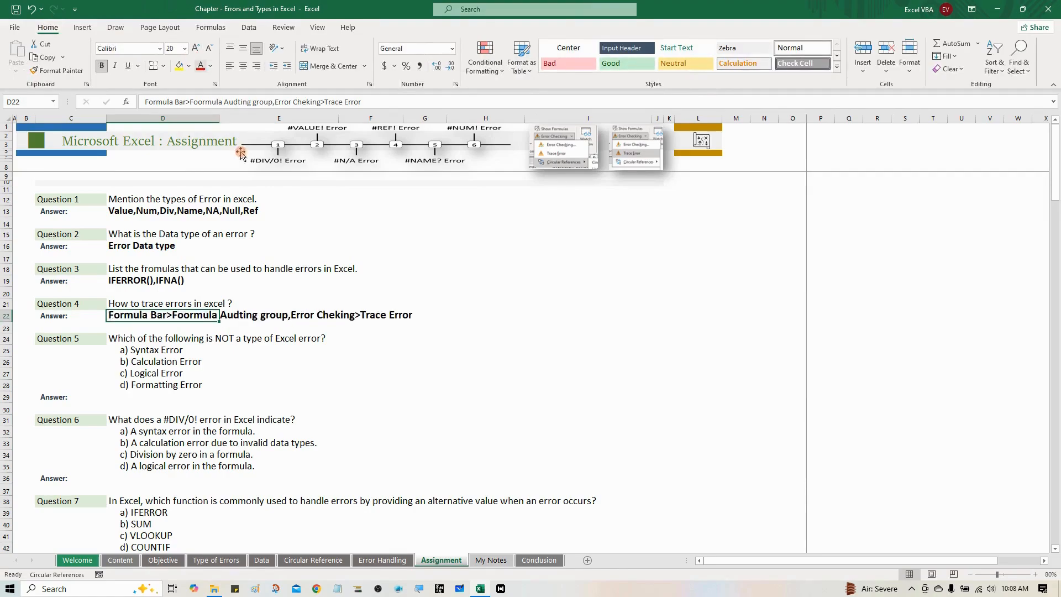
click(306, 255)
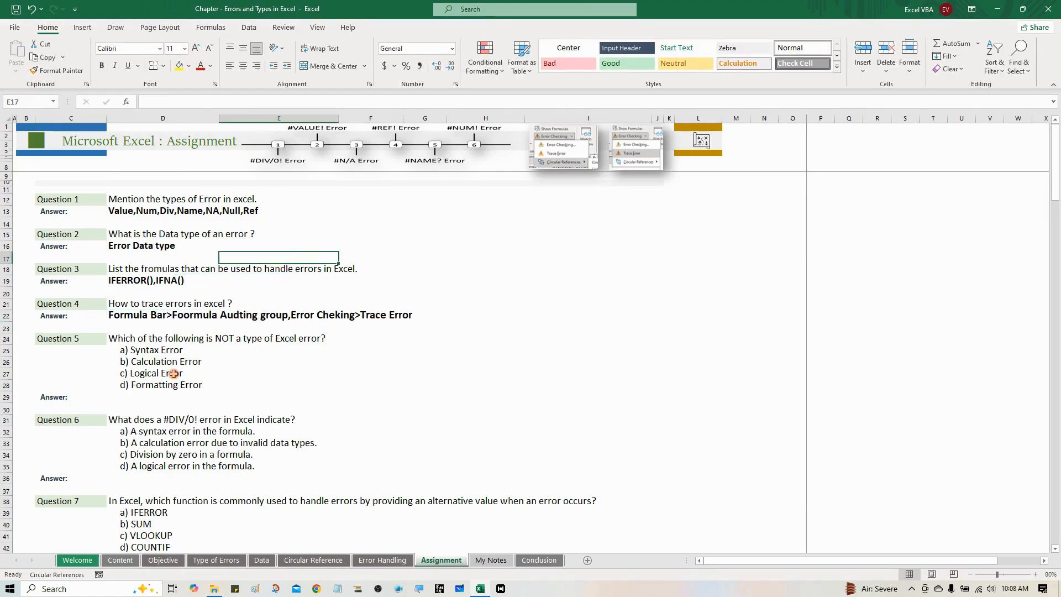
- Answer Question 5 in D29 with "d) Formatting Error" and make the answer bold
click(142, 397)
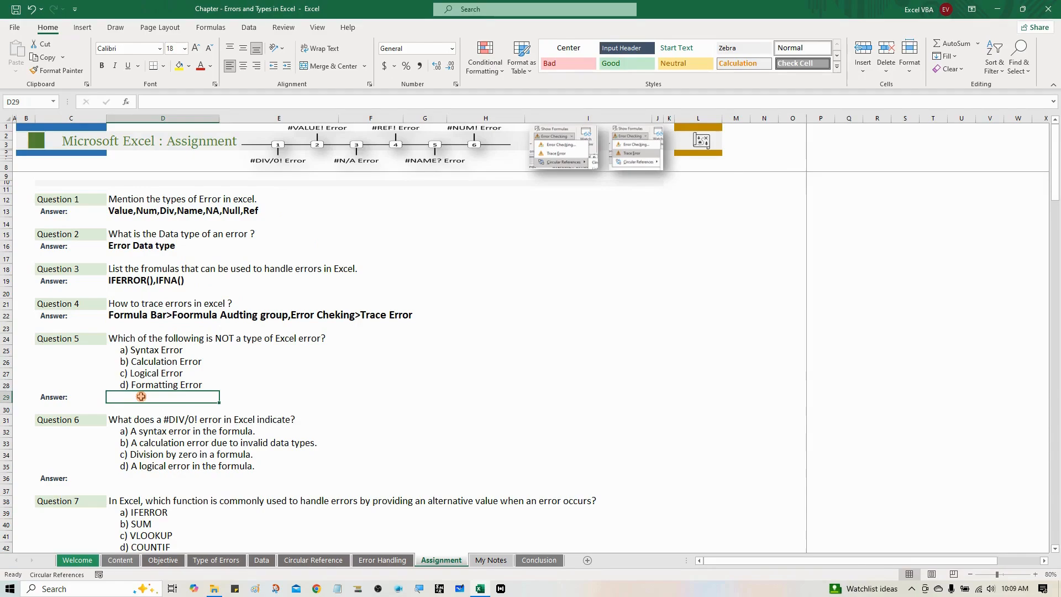
text(D) F)
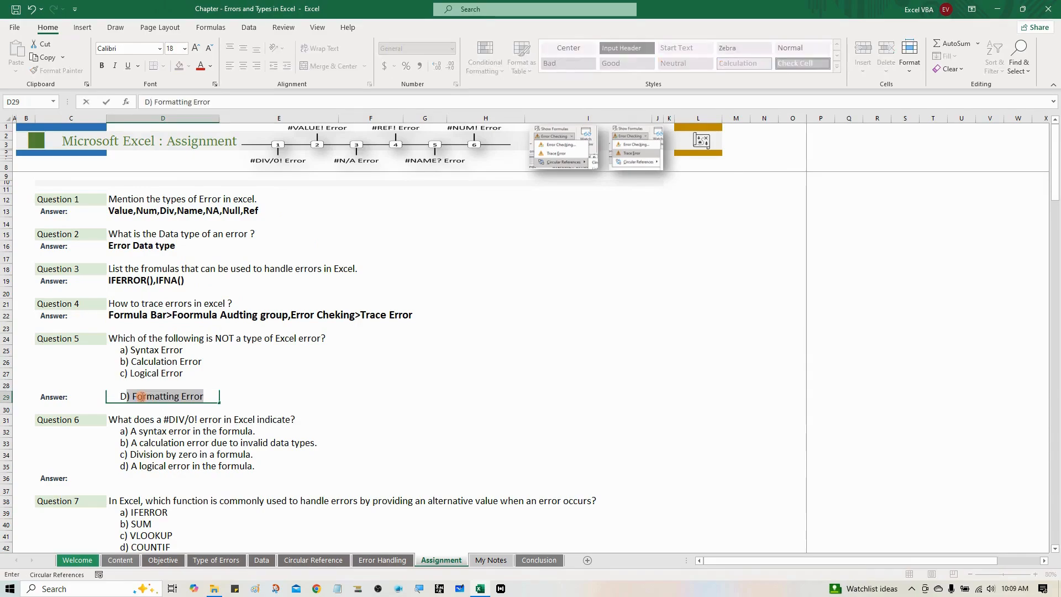
key(Return)
click(141, 396)
key(ctrl+b)
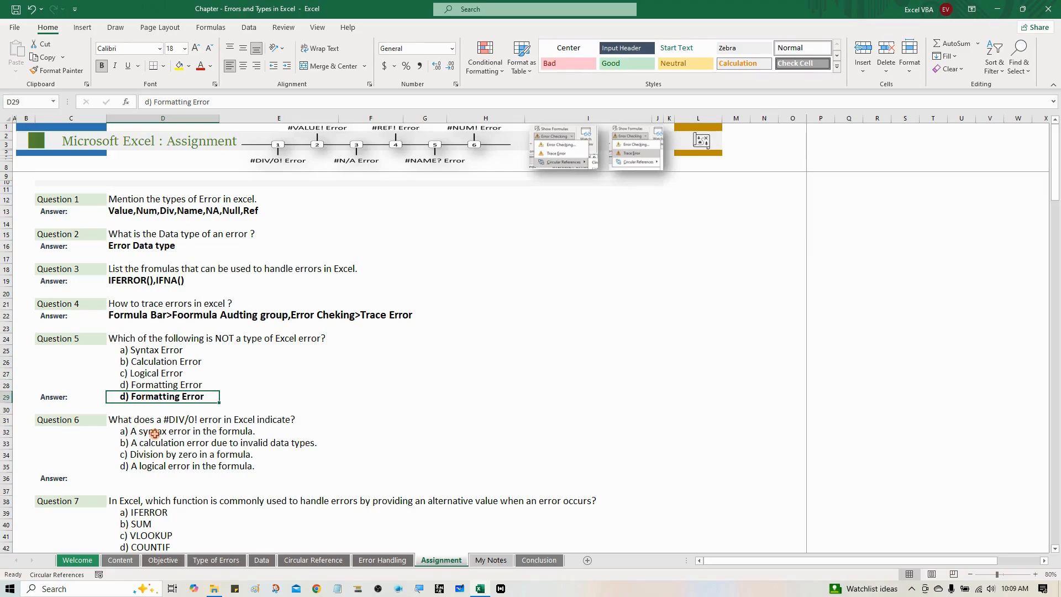
- Answer Question 6 in D36 with "c) Division by zero in a formula." and make the answer bold
scroll(154, 434, down, 1)
click(128, 419)
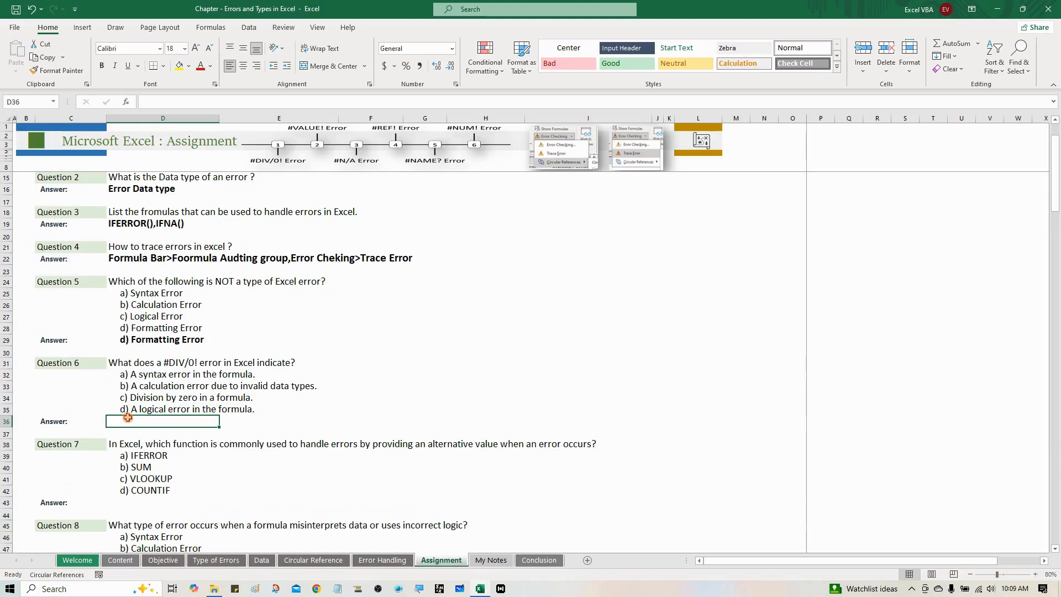
text(C)
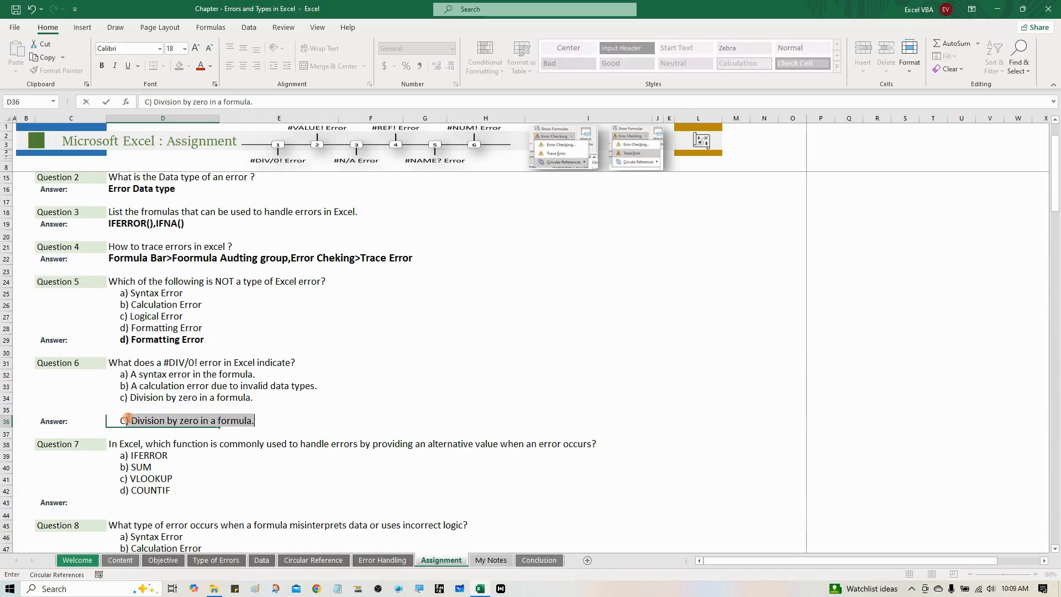
key(ctrl+Return)
key(ctrl+b)
key(Return)
- Answer Question 7 in D43 with "a) IFERROR" and enlarge the answer's font by two increments
scroll(126, 351, down, 2)
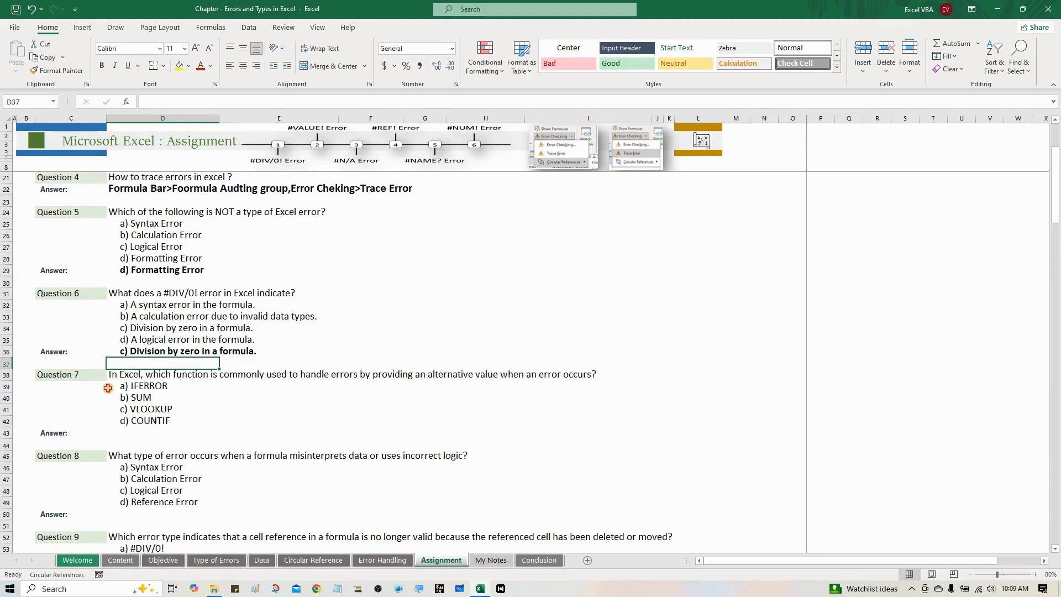
click(136, 388)
click(120, 437)
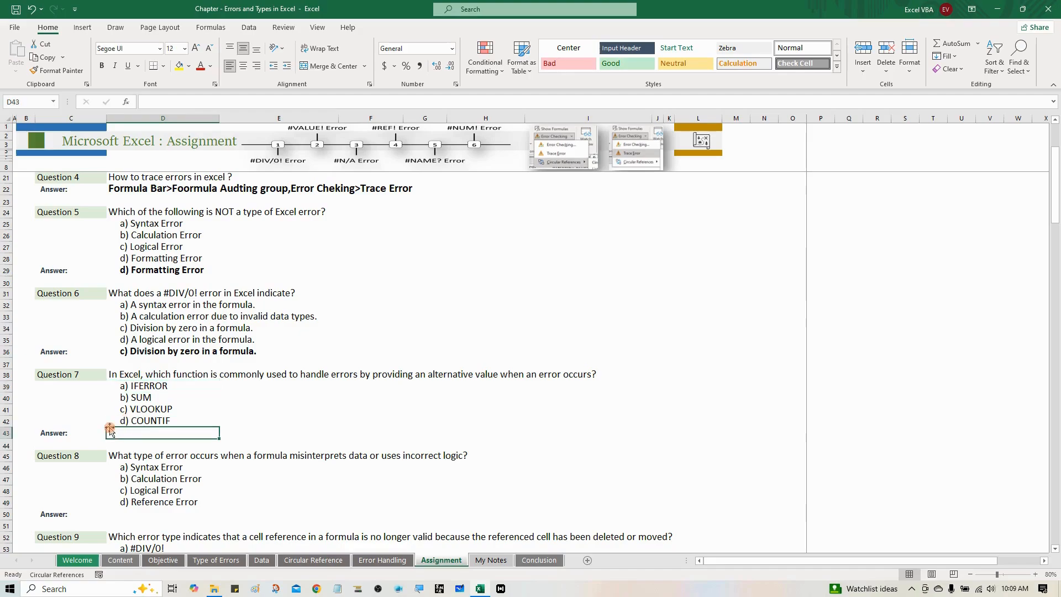
text(A) IFERROR)
key(ctrl+Return)
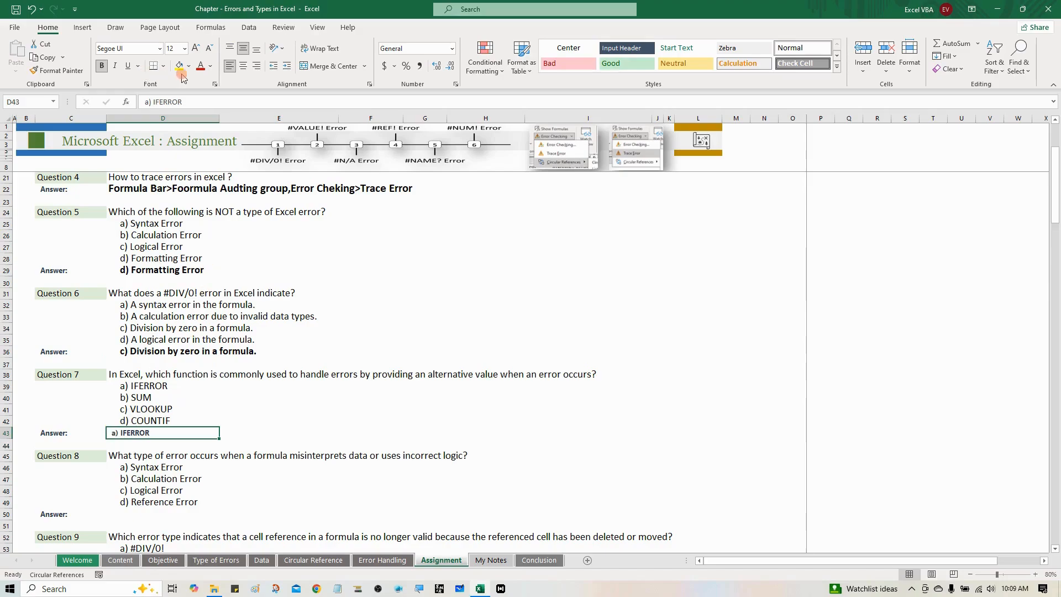
click(195, 49)
click(194, 50)
click(260, 391)
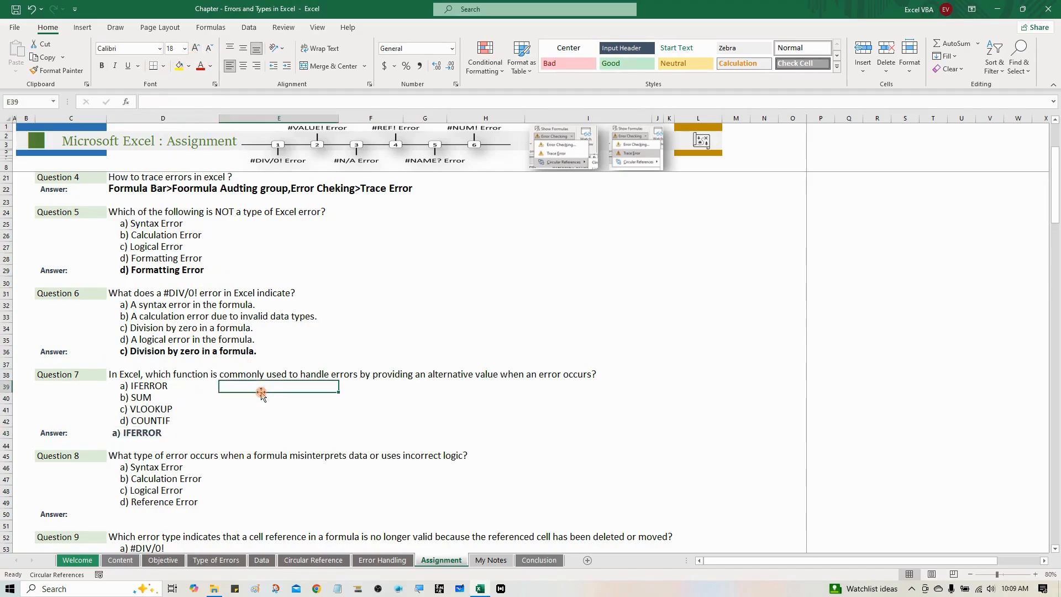
- Answer Question 8, about misinterpreted data or incorrect logic, in D50 with "A & B"
scroll(261, 391, down, 2)
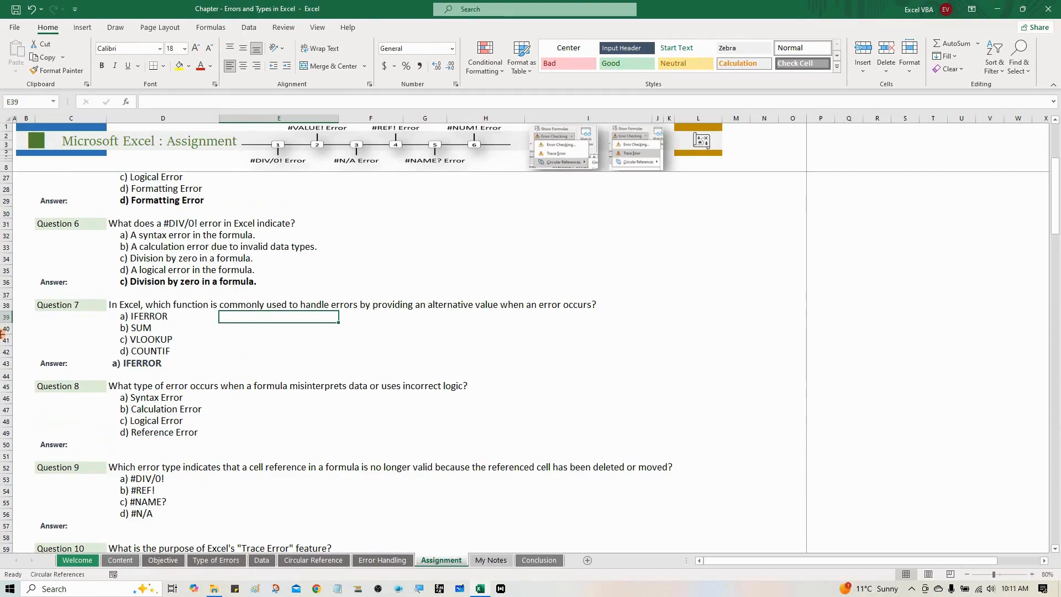
click(78, 393)
click(127, 399)
click(129, 422)
click(122, 442)
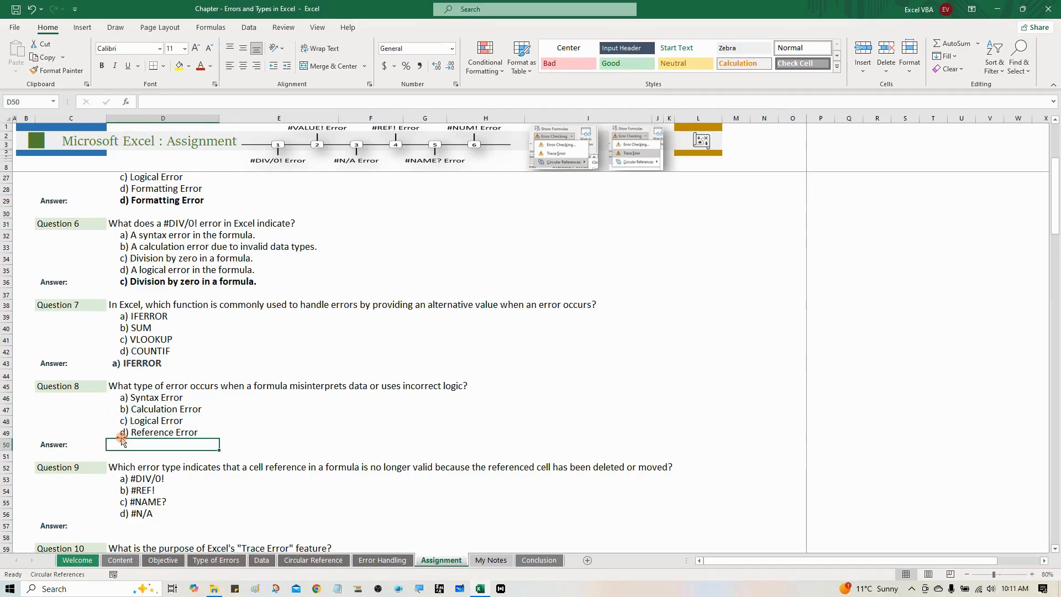
text(A &)
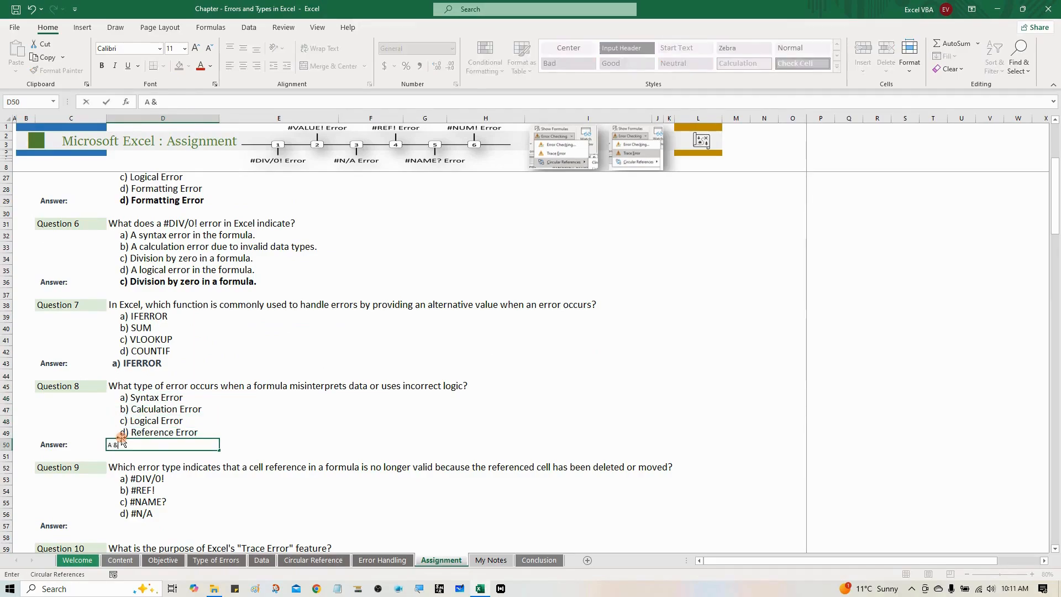
text( B)
key(Return)
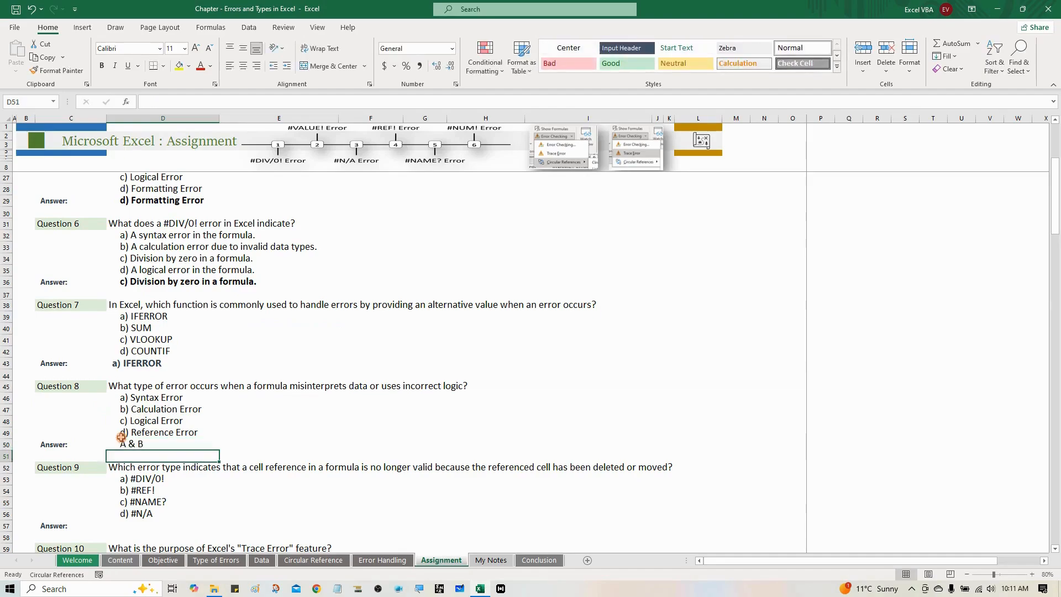
- Make the Question 8 answer in D50 bold
click(122, 441)
key(ctrl+b)
click(270, 409)
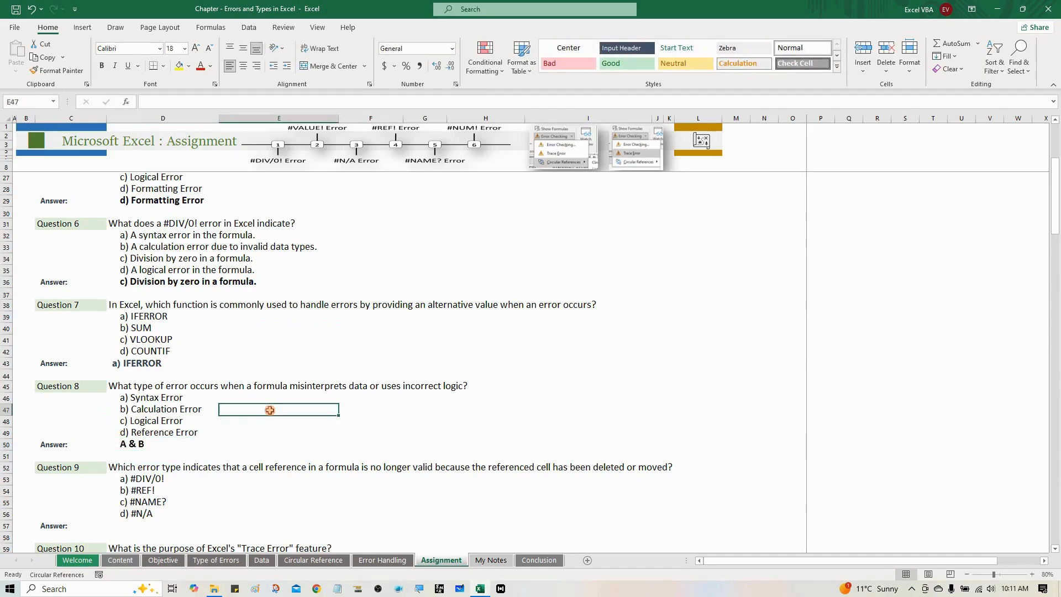
- Answer Question 9, about a deleted or moved cell reference, in D57 with "b) #REF!" and make the answer bold
scroll(270, 409, down, 2)
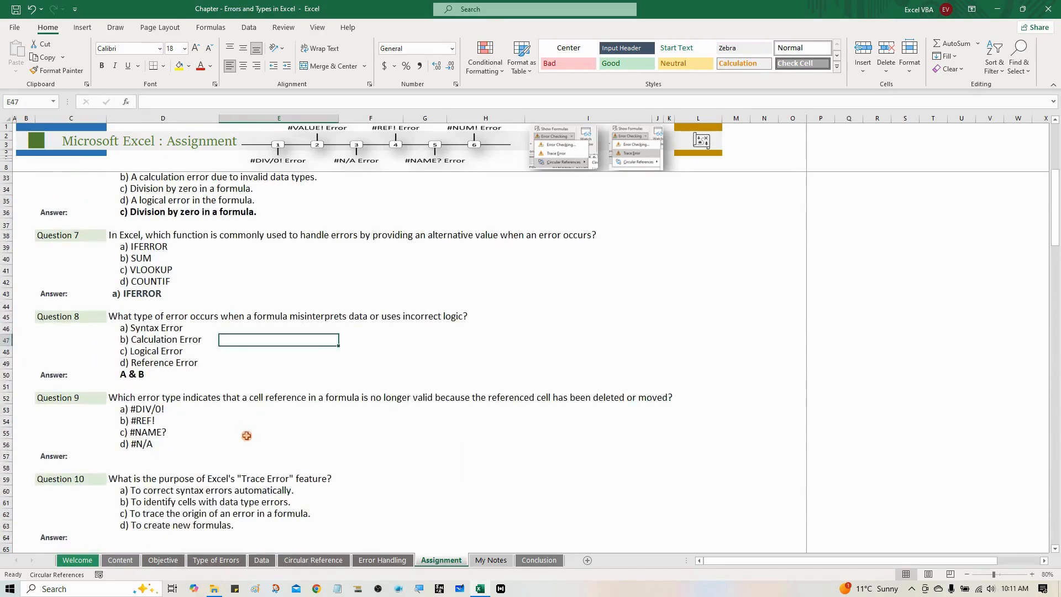
scroll(246, 435, down, 1)
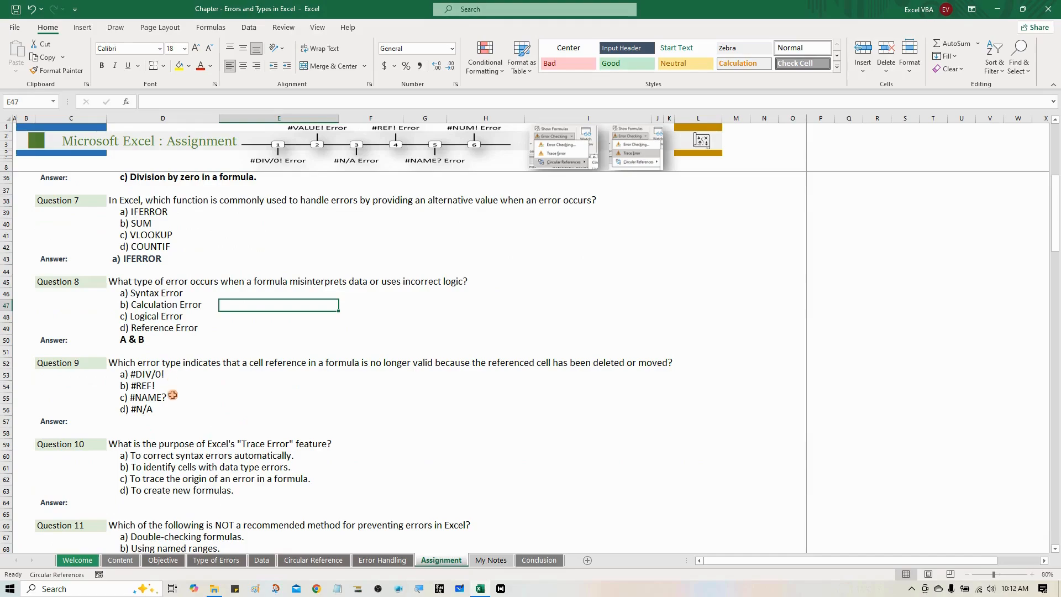
click(141, 385)
click(134, 422)
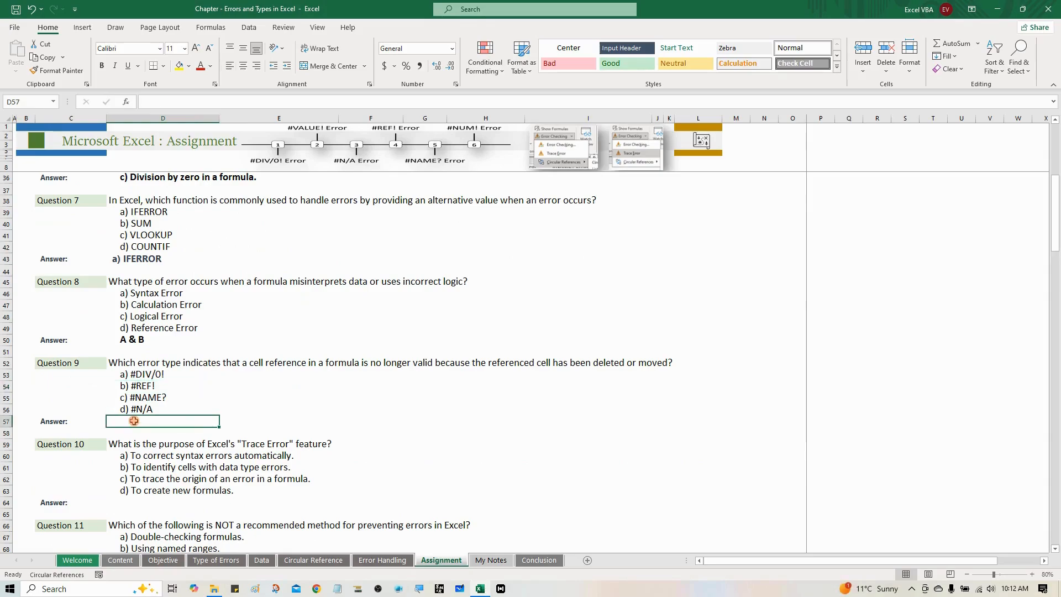
text(B)
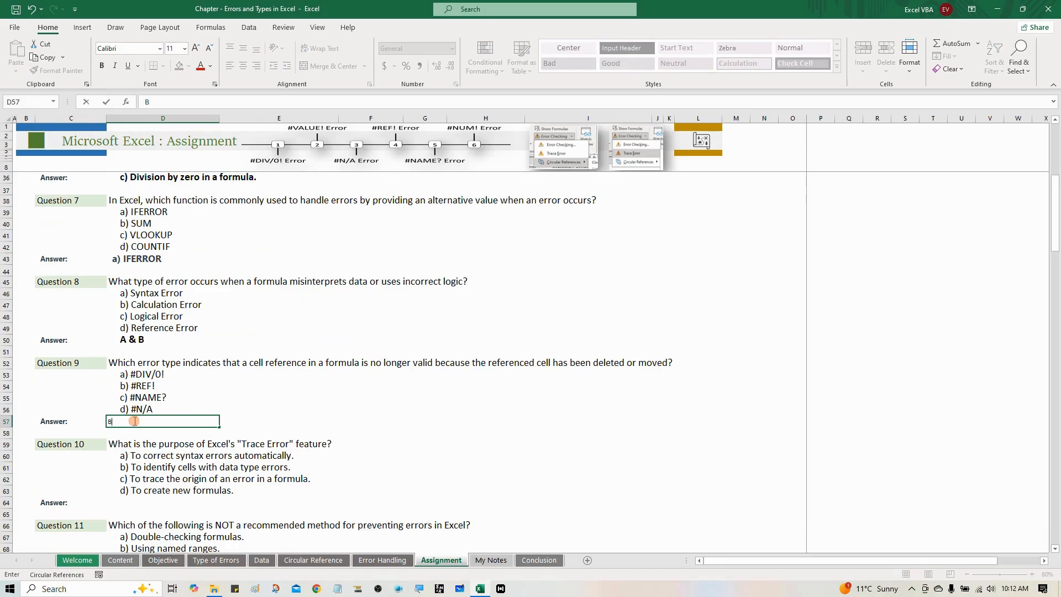
text(reB) #)
key(ctrl+Return)
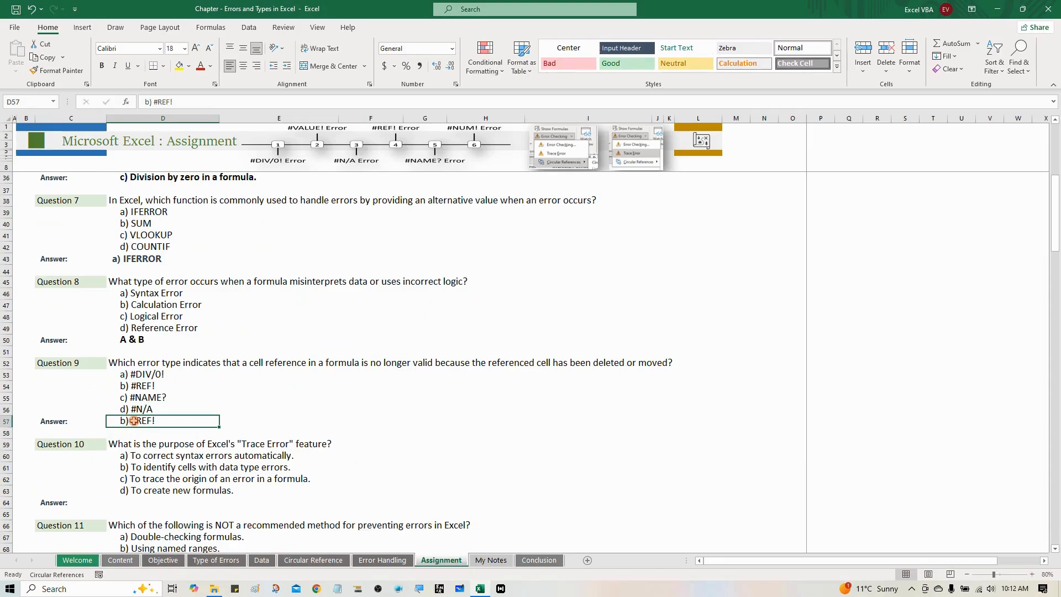
- Answer Question 10 in D64 with "c) To trace the origin of an error in a formula." and make the answer bold
scroll(290, 412, down, 2)
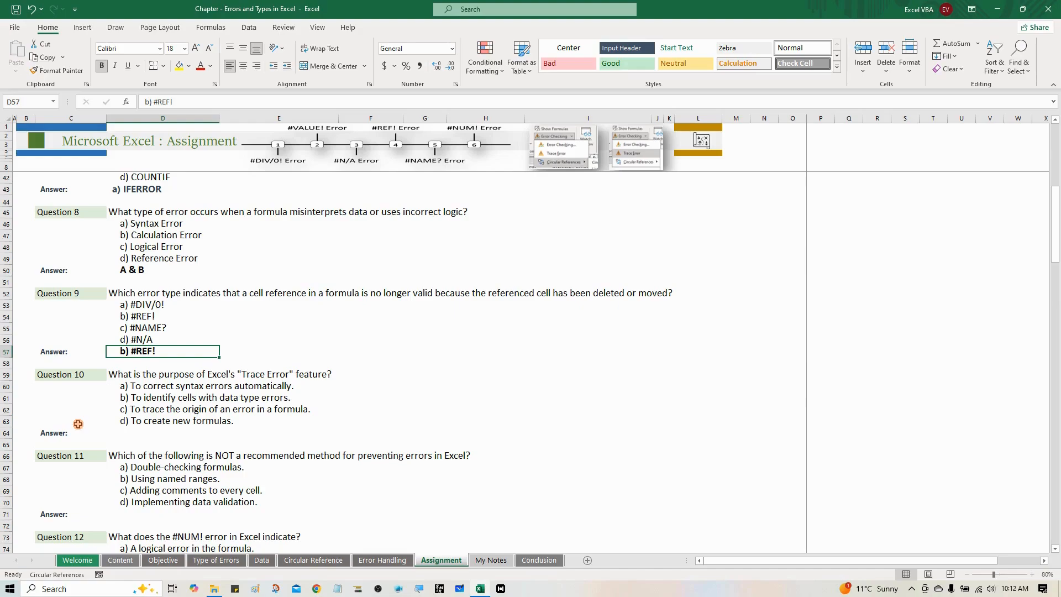
click(111, 437)
text(c)
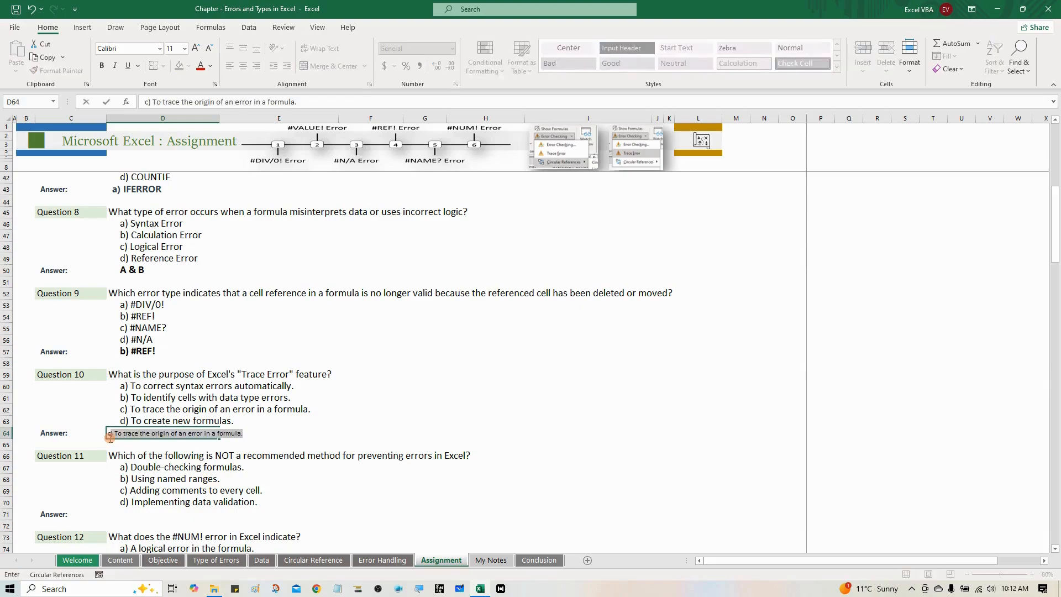
key(ctrl+Return)
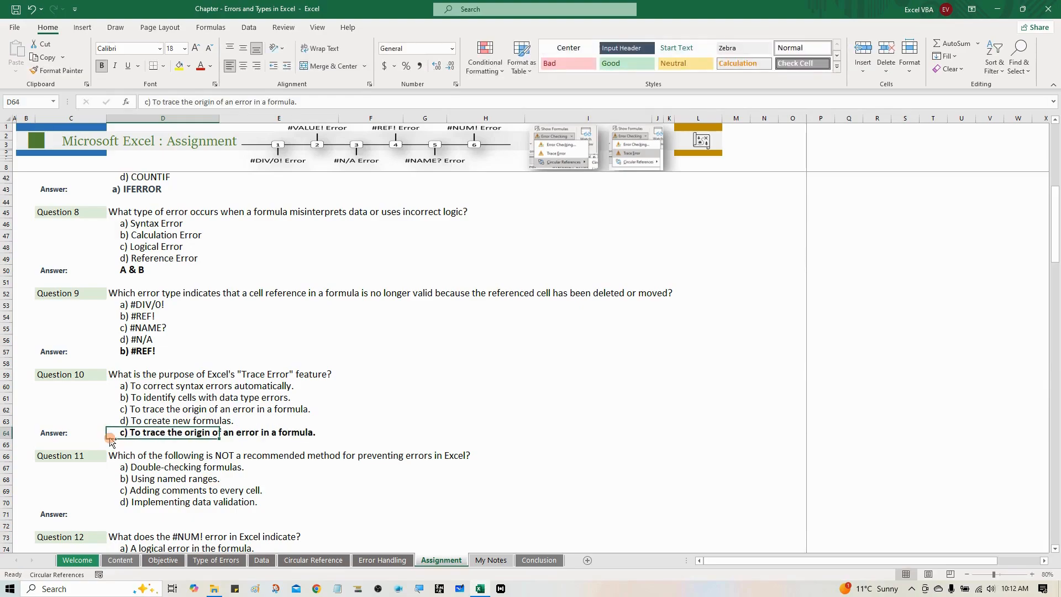
- Answer Question 11 in D71 with "c) Adding comments to every cell." and toggle bold on the answer
scroll(111, 441, down, 4)
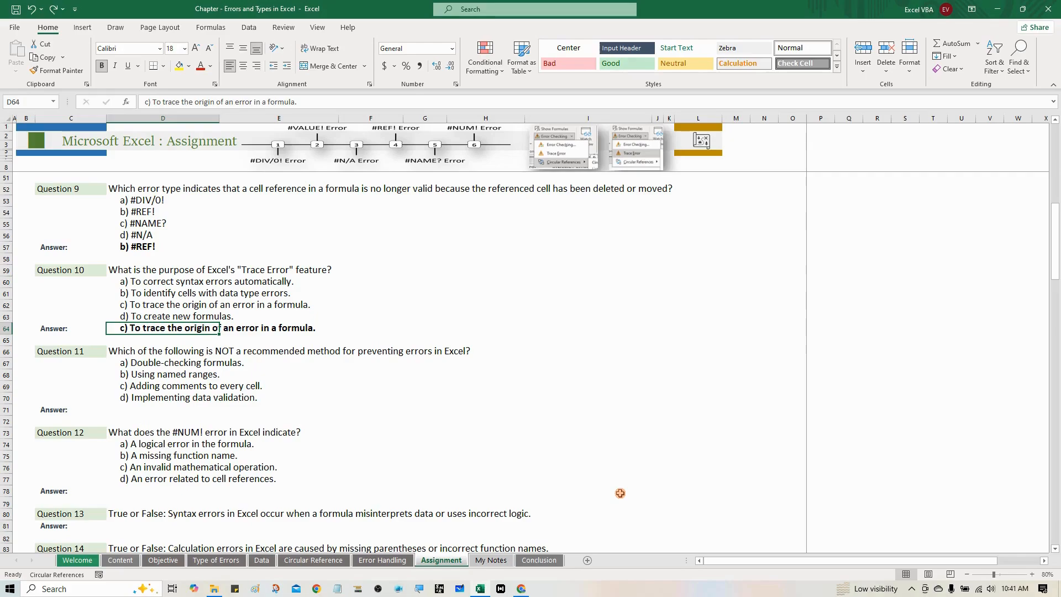
key(Down)
key(Down)
key(Down)
key(Down)
key(Down)
key(Down)
key(Down)
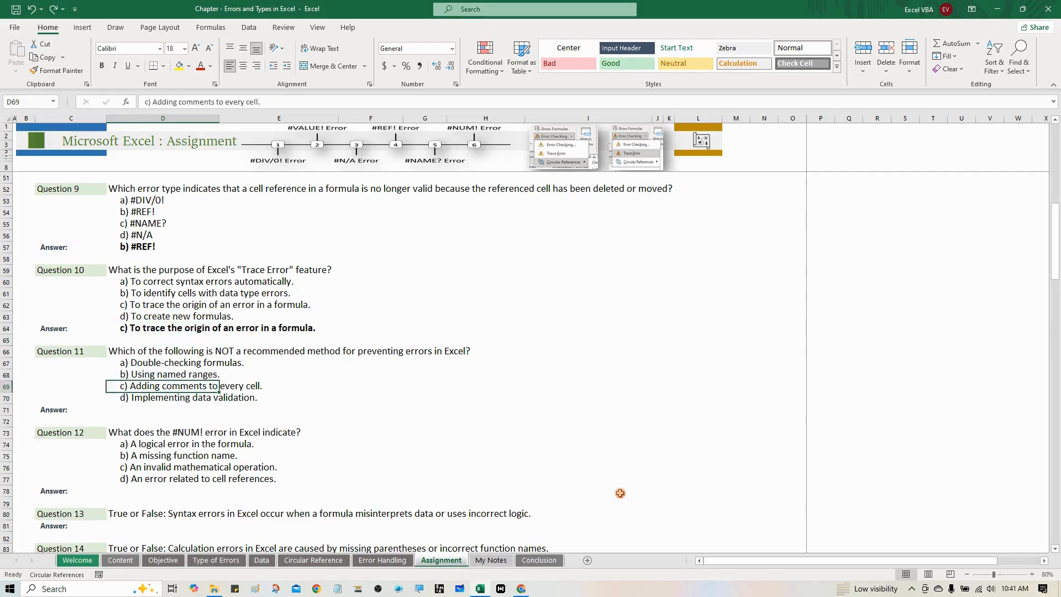
text(c)
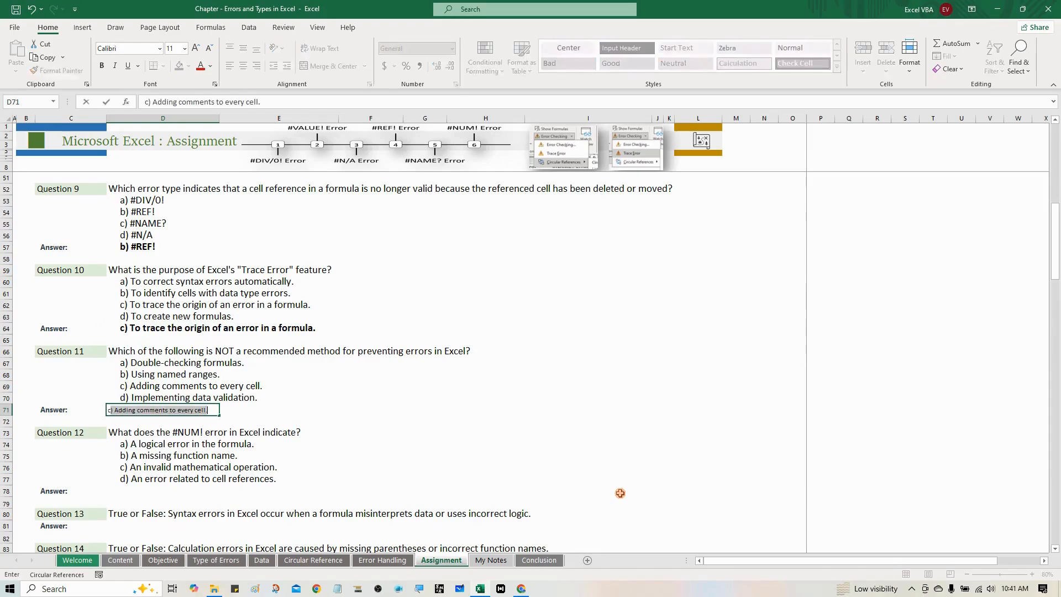
key(ctrl+Return)
key(ctrl+b)
- Replace the Question 11 answer in D71 with a copy of option c from D69 and make it bold
key(Up)
key(Up)
key(ctrl+c)
key(Down)
key(Down)
key(ctrl+v)
key(Escape)
key(ctrl+b)
- Answer Question 12, about the #NUM! error, in D78 with "c) An invalid mathematical operation." and make the answer bold
key(Down)
key(Down)
key(Down)
key(Down)
key(Down)
scroll(620, 493, down, 1)
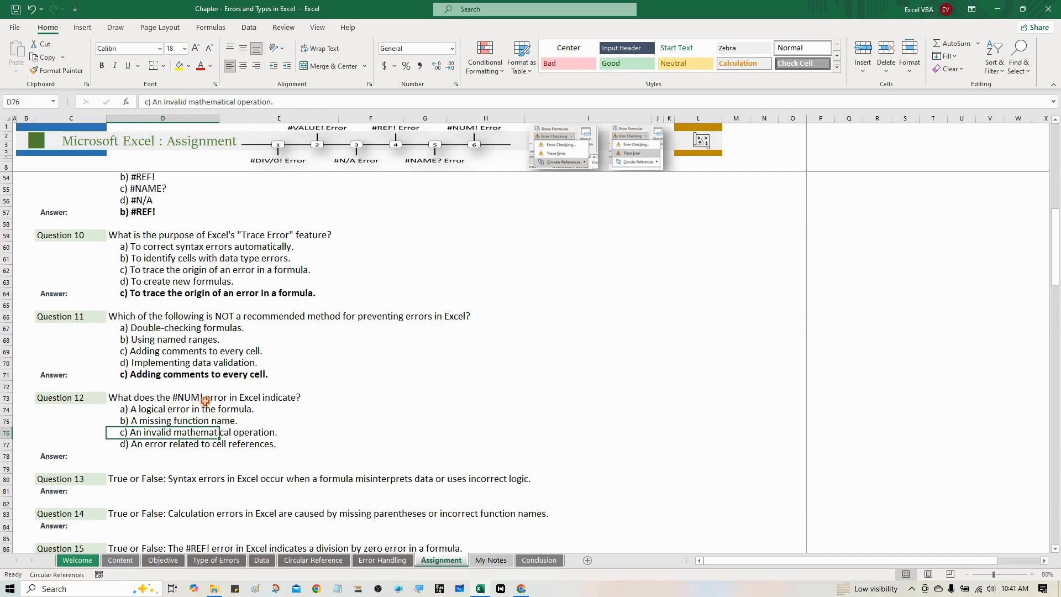
click(300, 403)
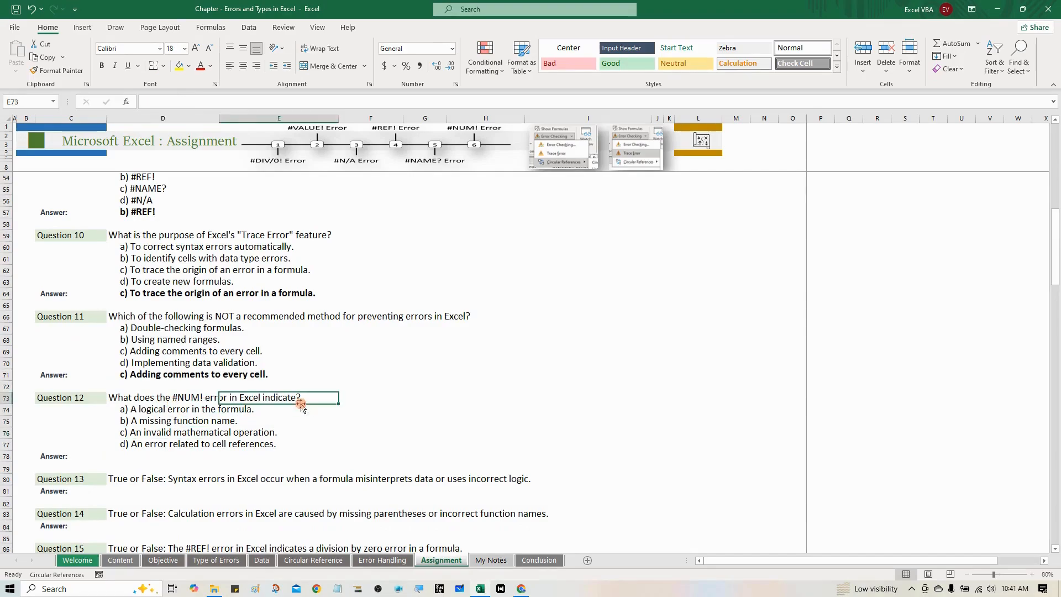
click(350, 399)
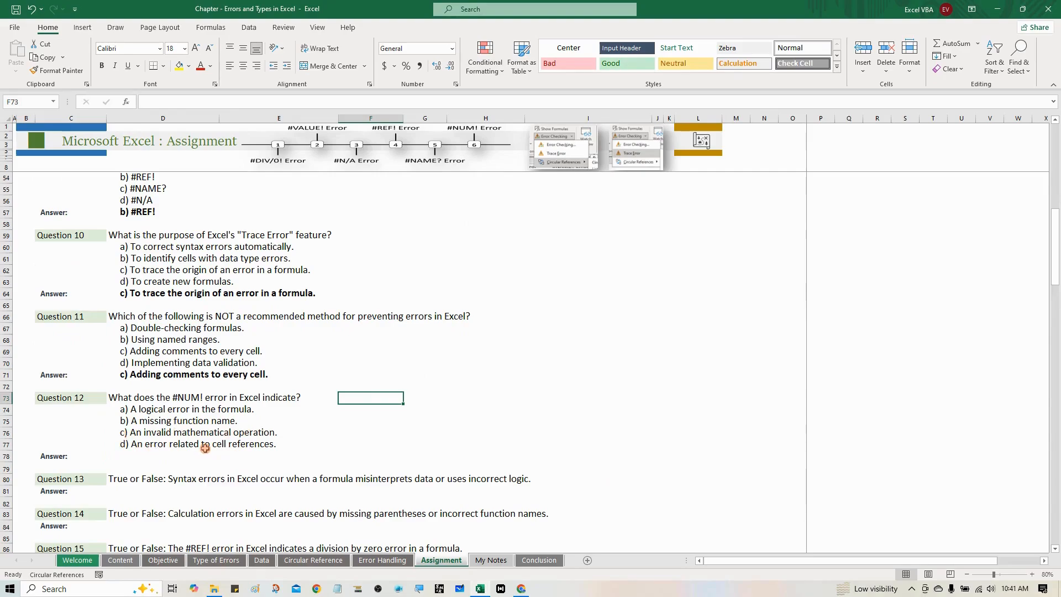
click(136, 457)
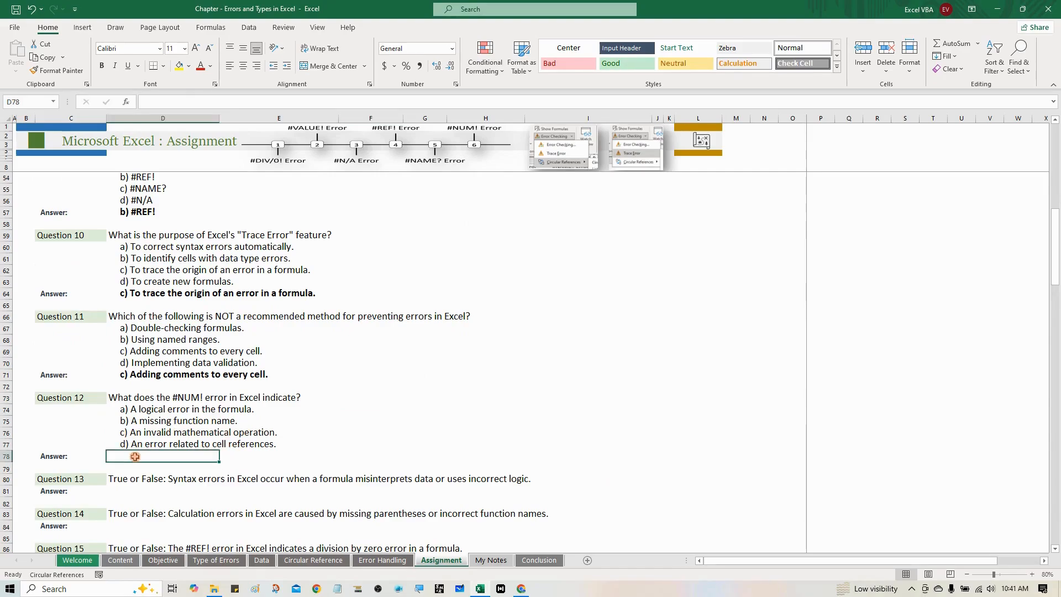
text(C) An invalid mathematical operation.)
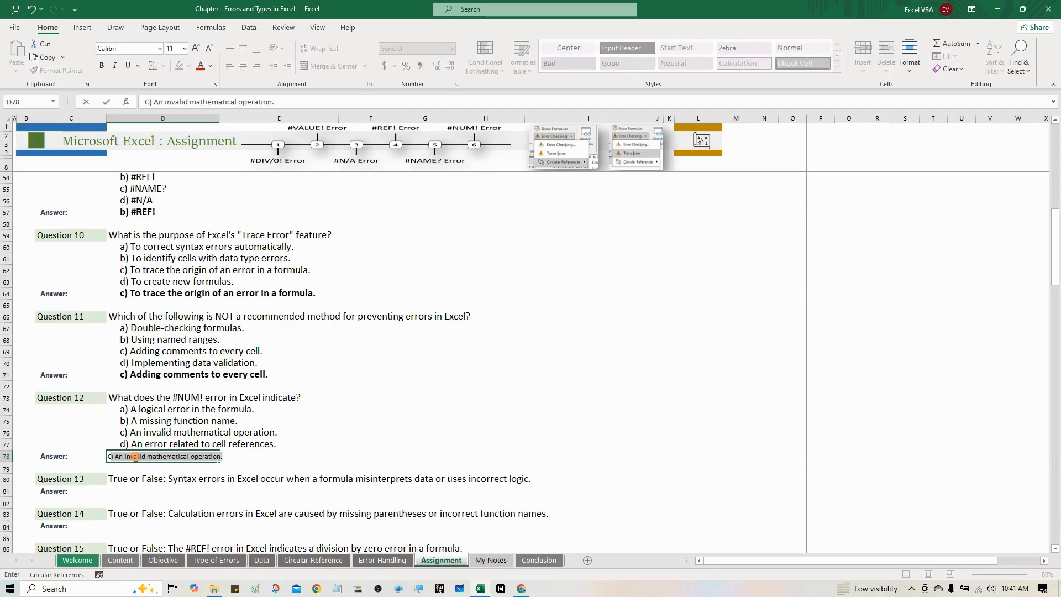
key(ctrl+Return)
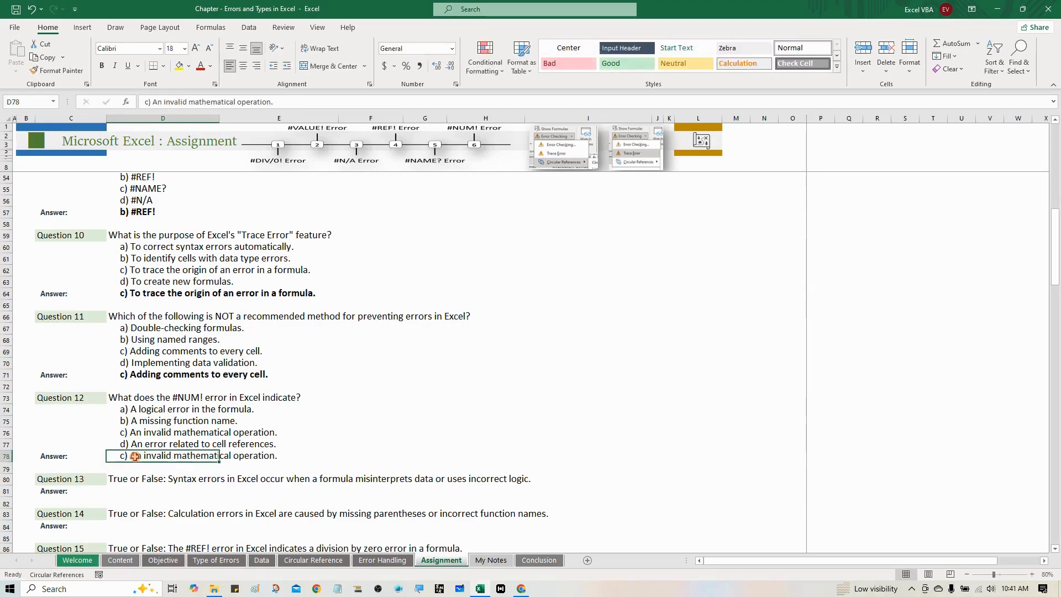
key(ctrl+b)
- Answer Question 13, about syntax errors, in D81 with just "True", removing the autocompleted text, and make the answer bold
scroll(49, 432, down, 2)
scroll(48, 432, down, 3)
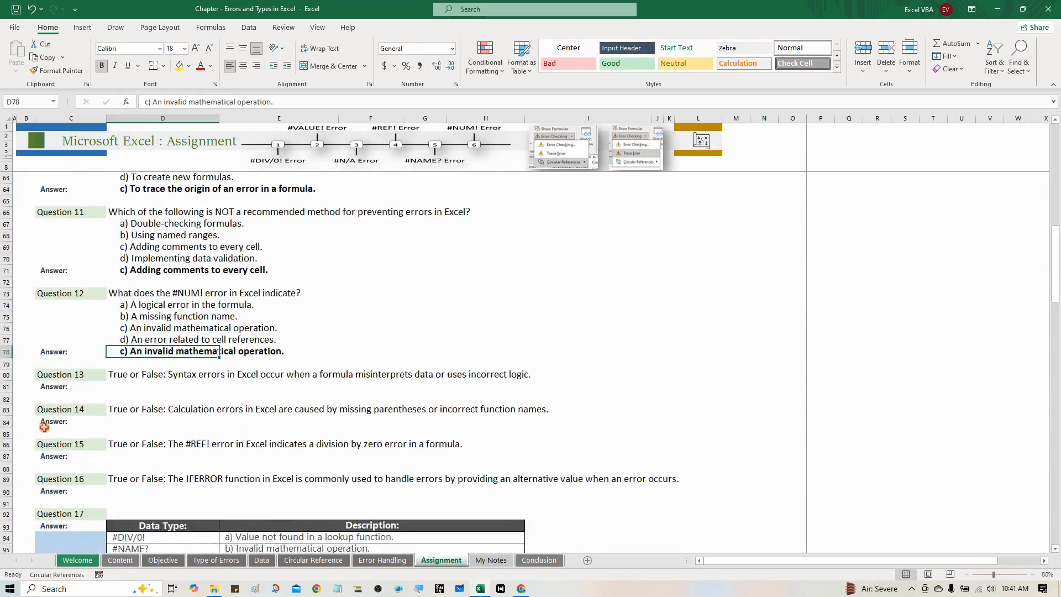
click(120, 389)
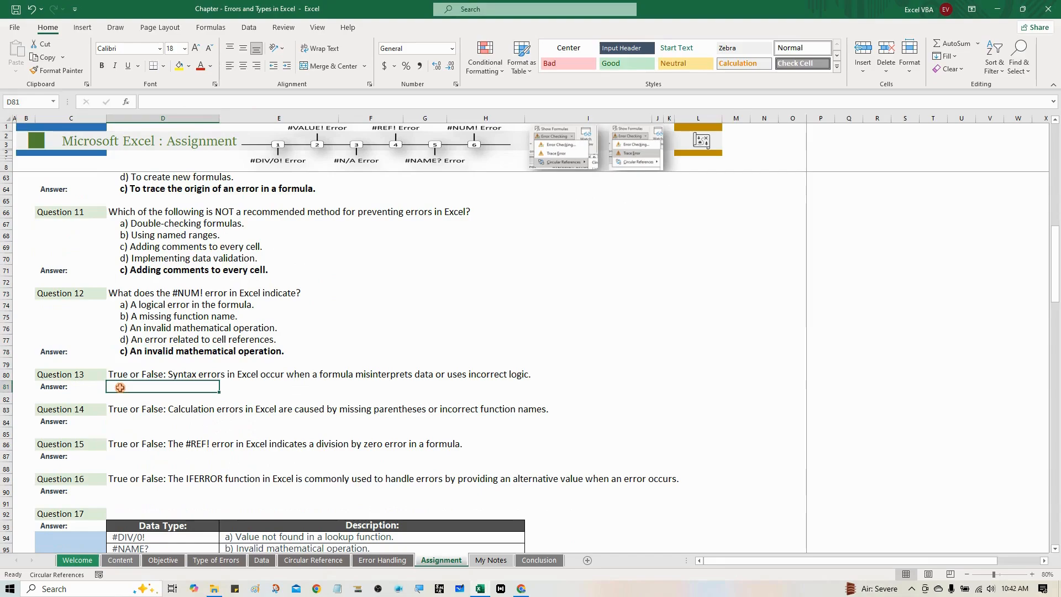
text(Tr)
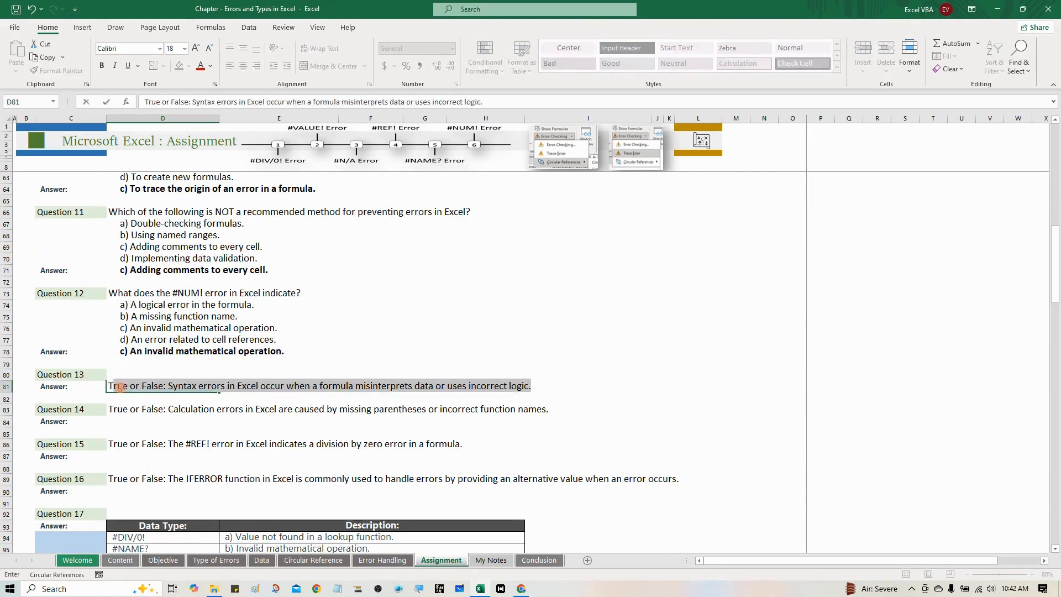
key(Tab)
key(Left)
key(F2)
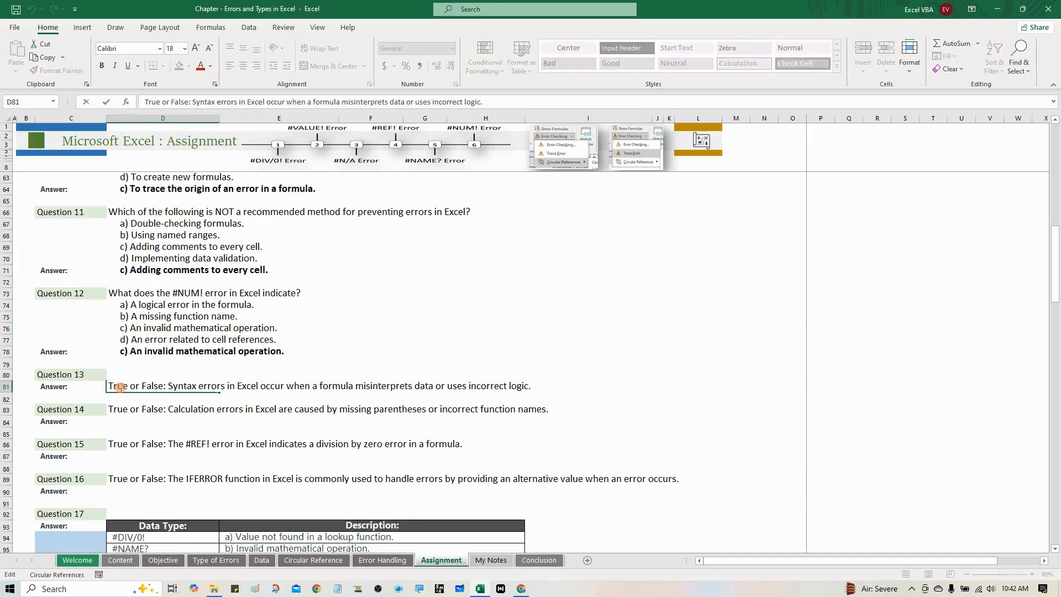
key(shift+Home)
key(ctrl+shift+Right)
key(BackSpace)
key(BackSpace)
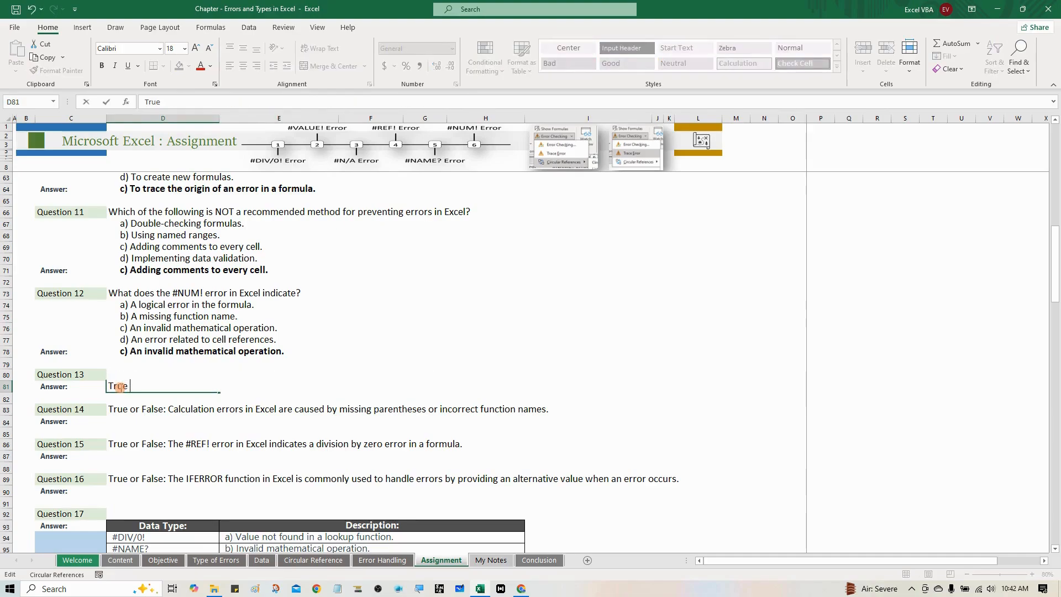
key(ctrl+Return)
key(ctrl+b)
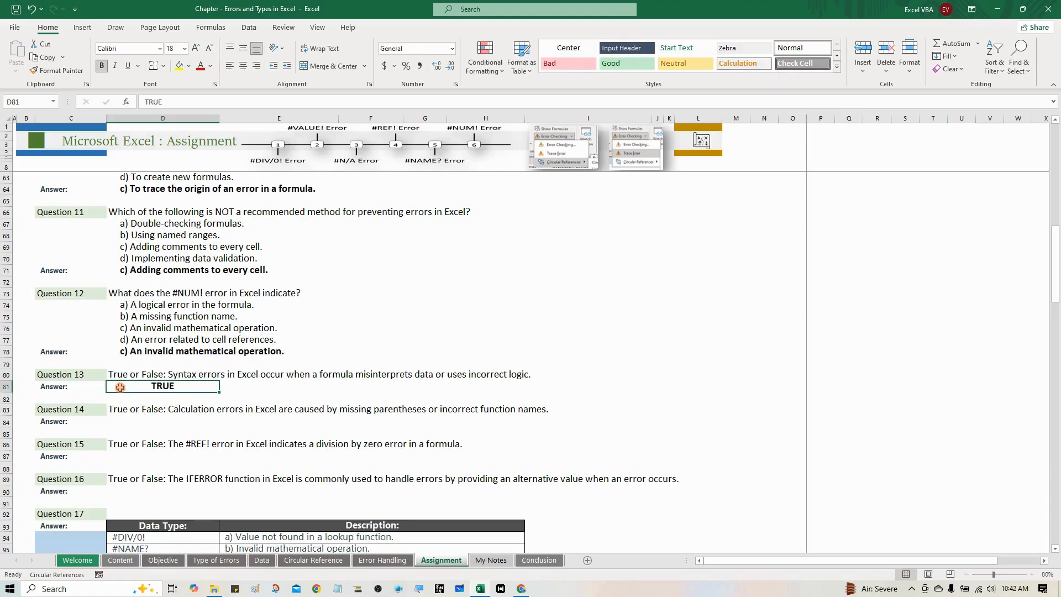
- Answer Question 14 in D84 by copying the bold TRUE answer from D81
key(Down)
key(Down)
key(Down)
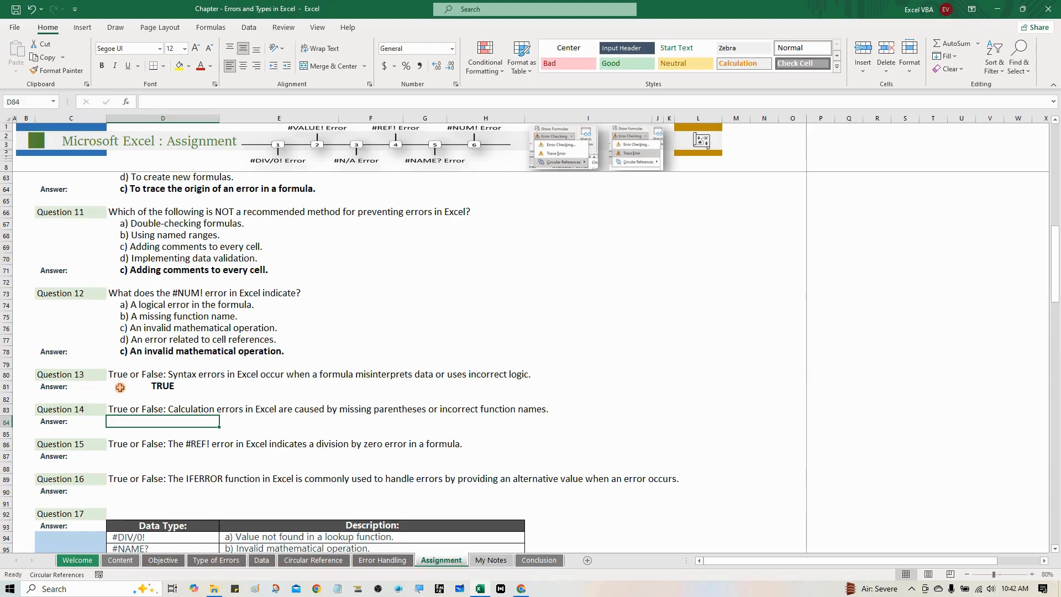
click(120, 387)
key(ctrl+c)
key(Down)
key(Down)
key(Down)
key(ctrl+v)
- Answer Question 15, about the #REF! error, in D87 with "False" and make the answer bold
key(Down)
key(Down)
key(Down)
key(Down)
click(603, 413)
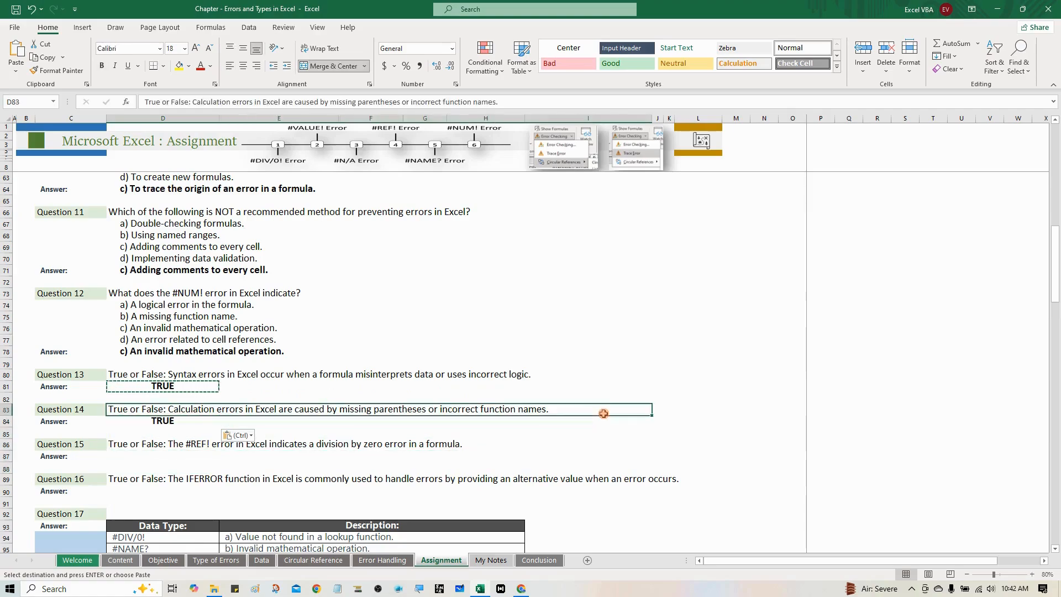
click(611, 389)
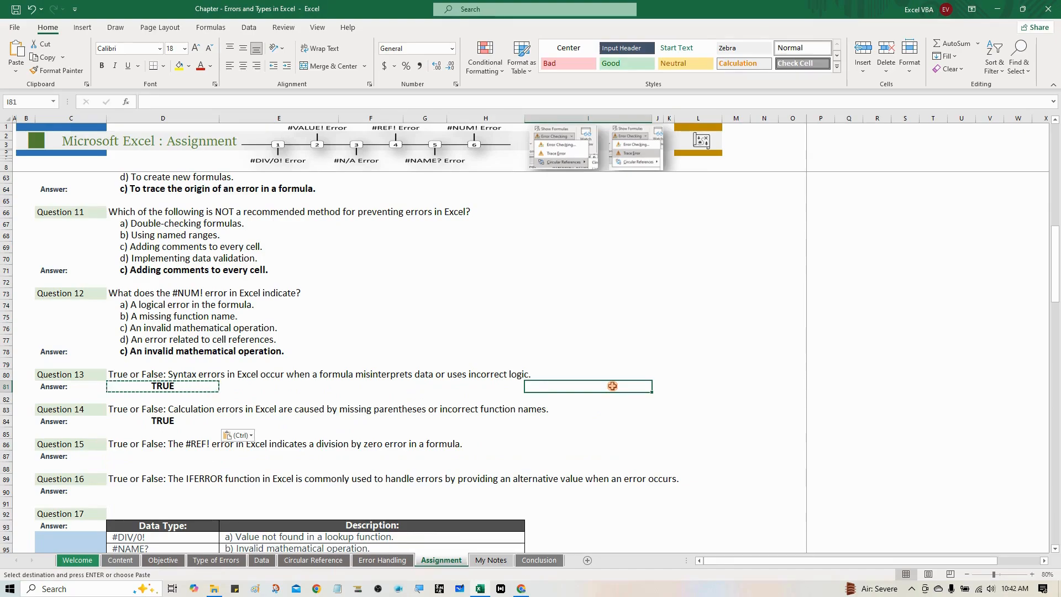
click(119, 454)
text(False)
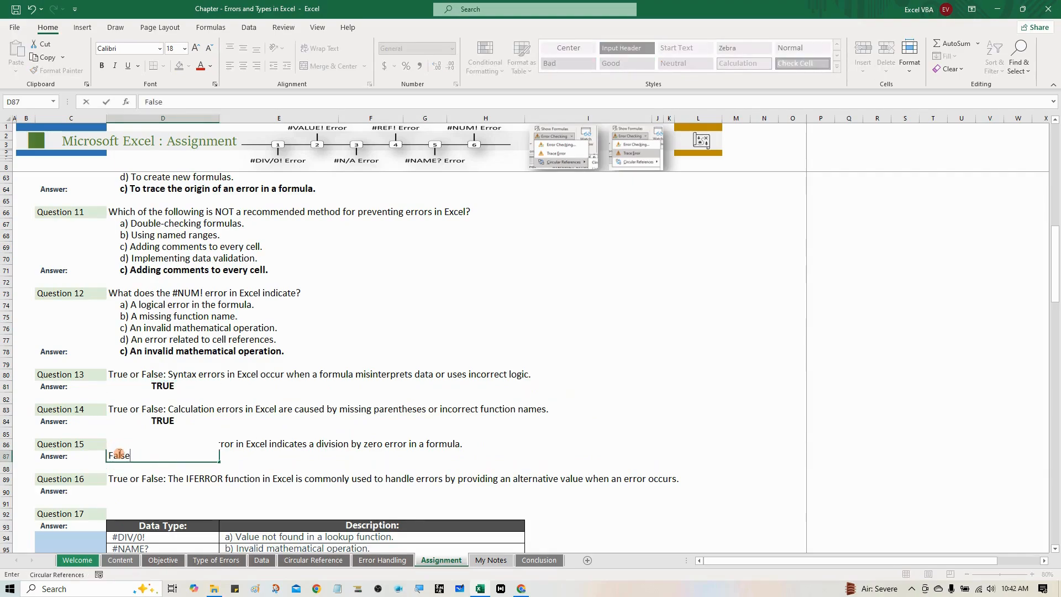
key(ctrl+Return)
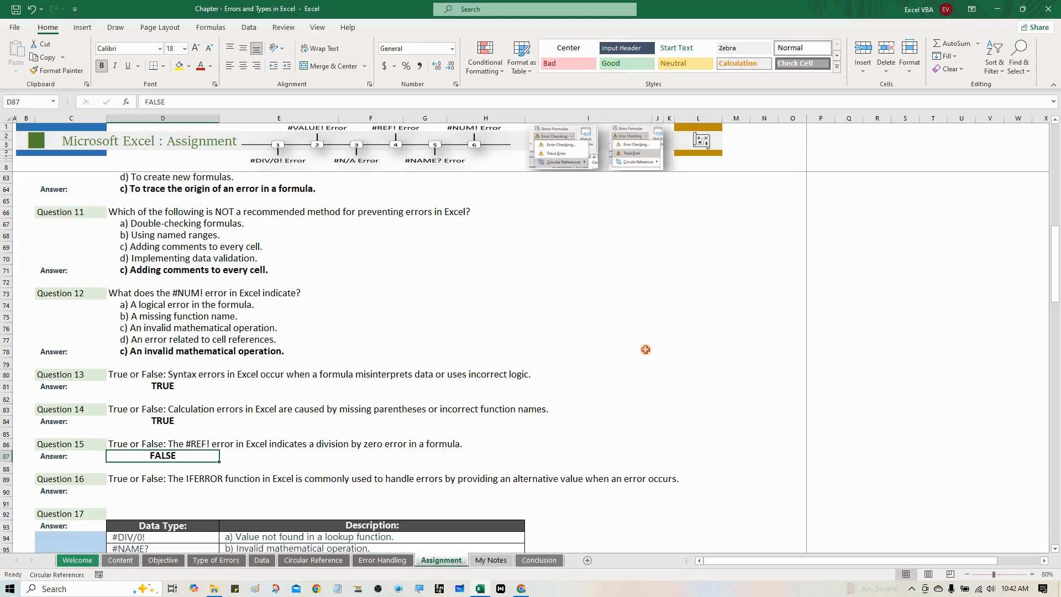
- Answer Question 16, about the IFERROR function, in D90 with "True"
scroll(92, 380, down, 3)
click(120, 387)
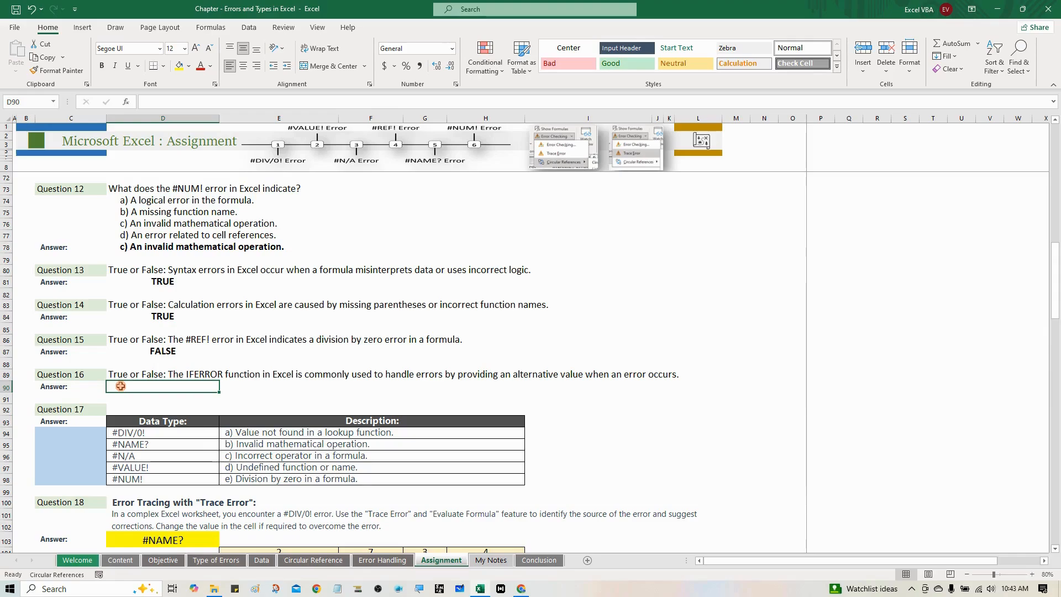
text(True)
key(Return)
click(330, 389)
- Enter E in C94 as the match for #DIV/0! in Question 17's table
scroll(494, 386, down, 2)
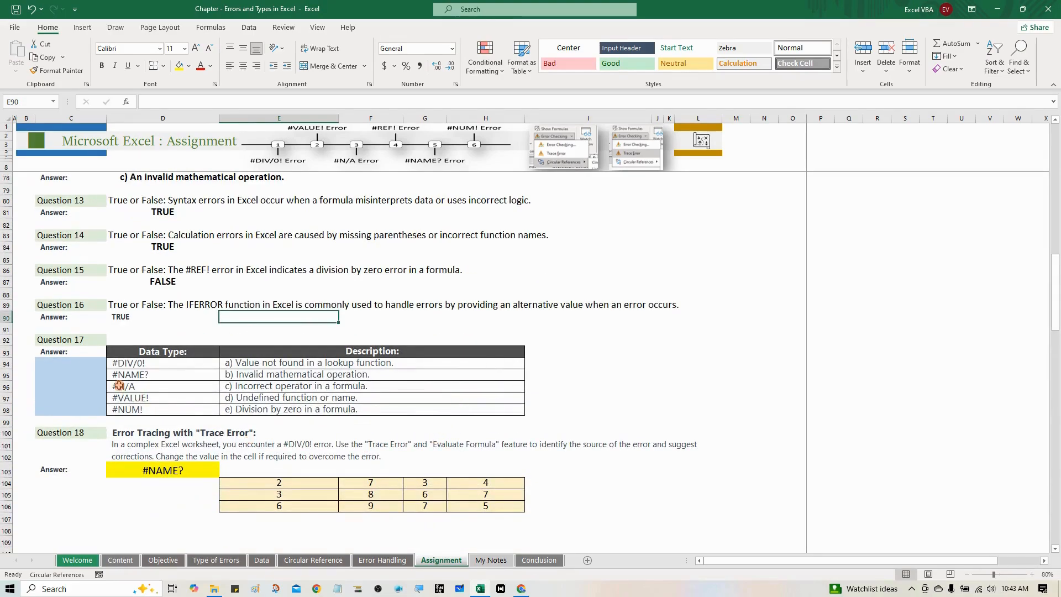
click(78, 364)
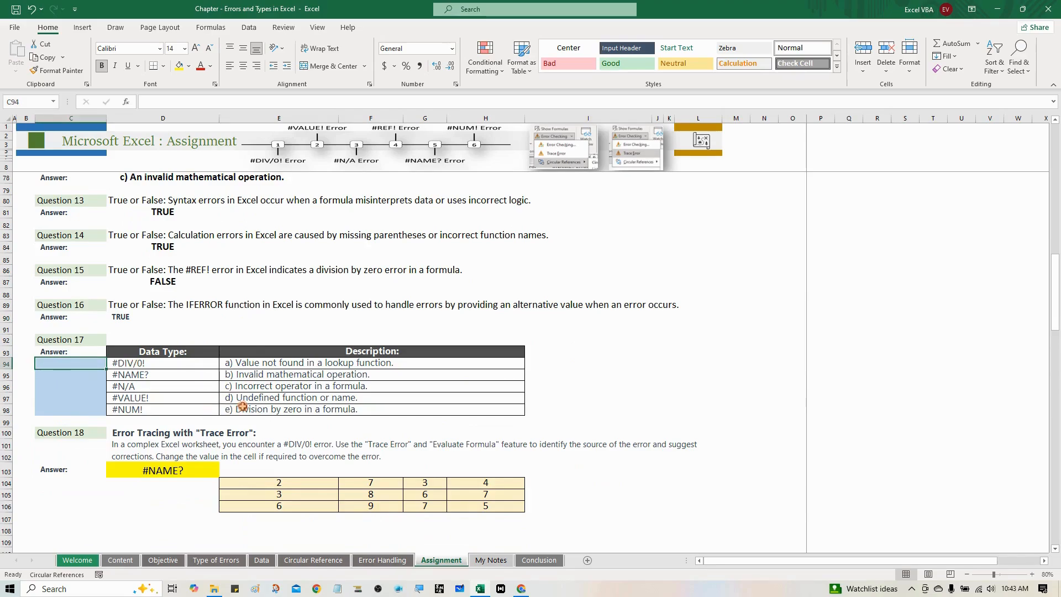
text(E)
key(Return)
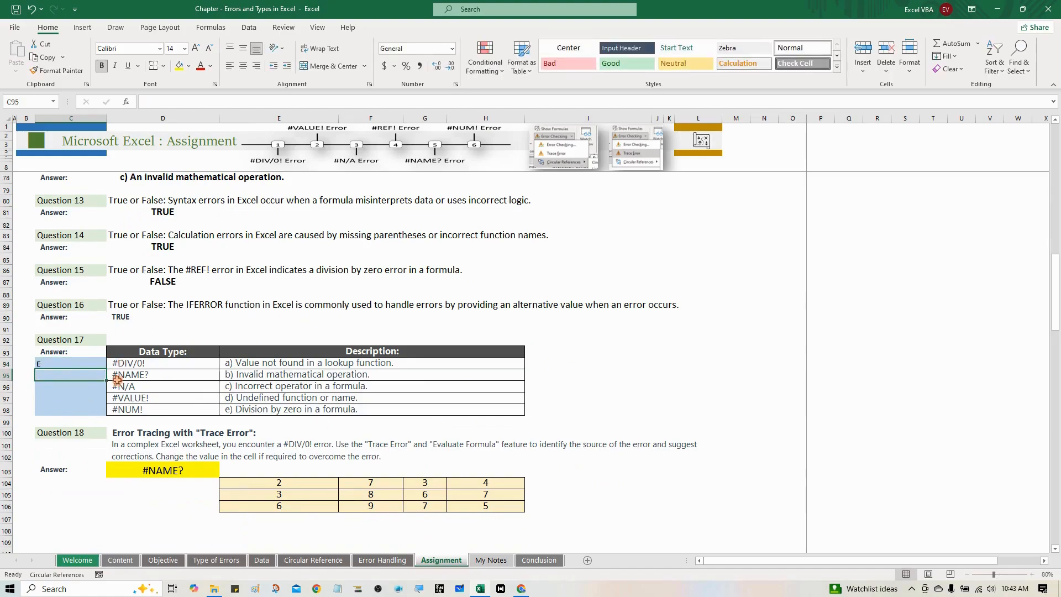
- In Question 17's table, enter D in C95 as the match for #NAME? and A in C96 for #N/A
click(242, 401)
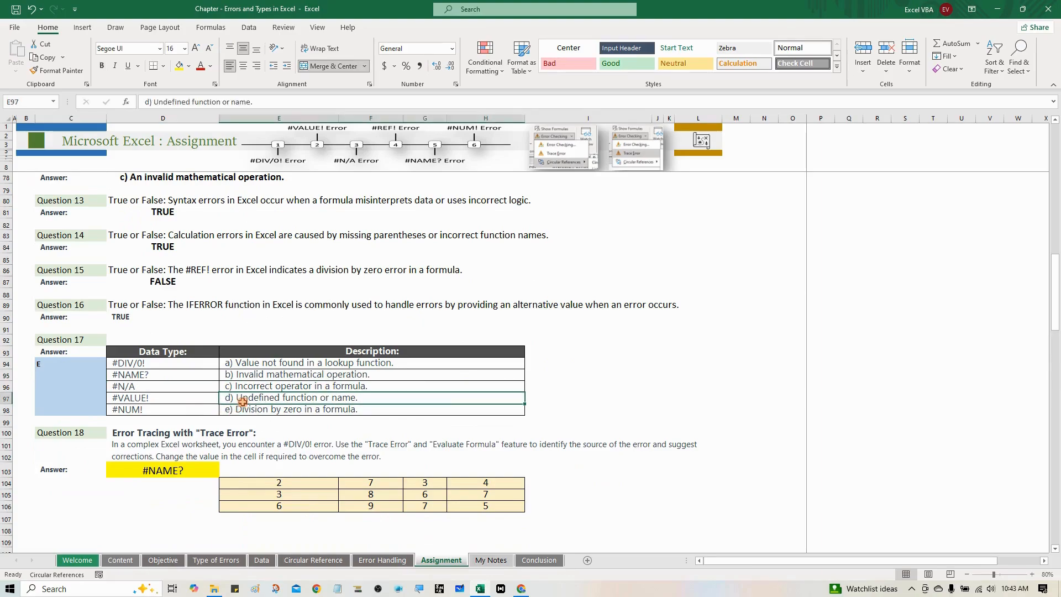
click(81, 371)
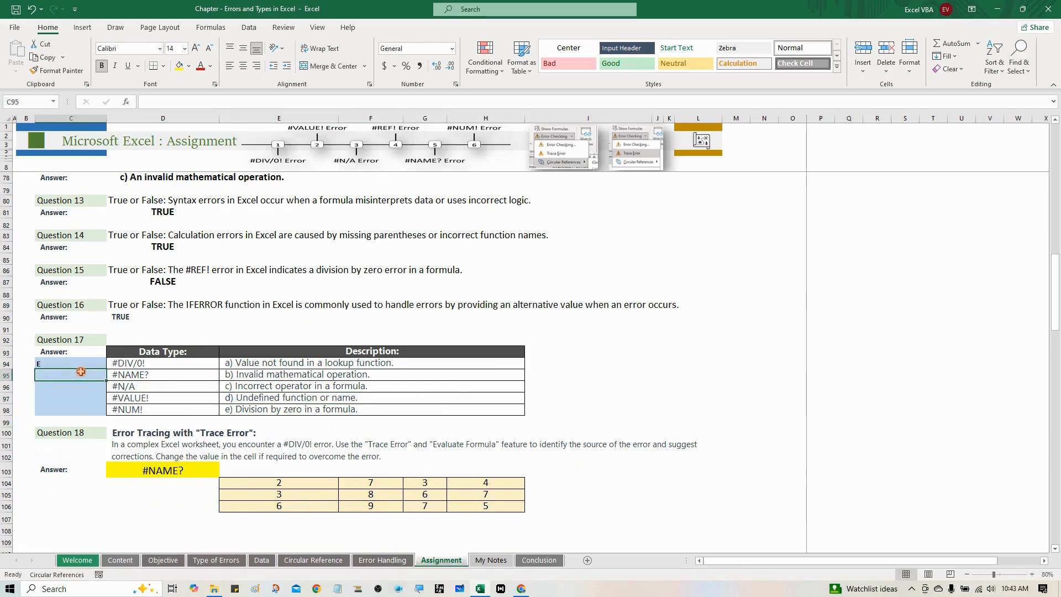
text(D)
key(Return)
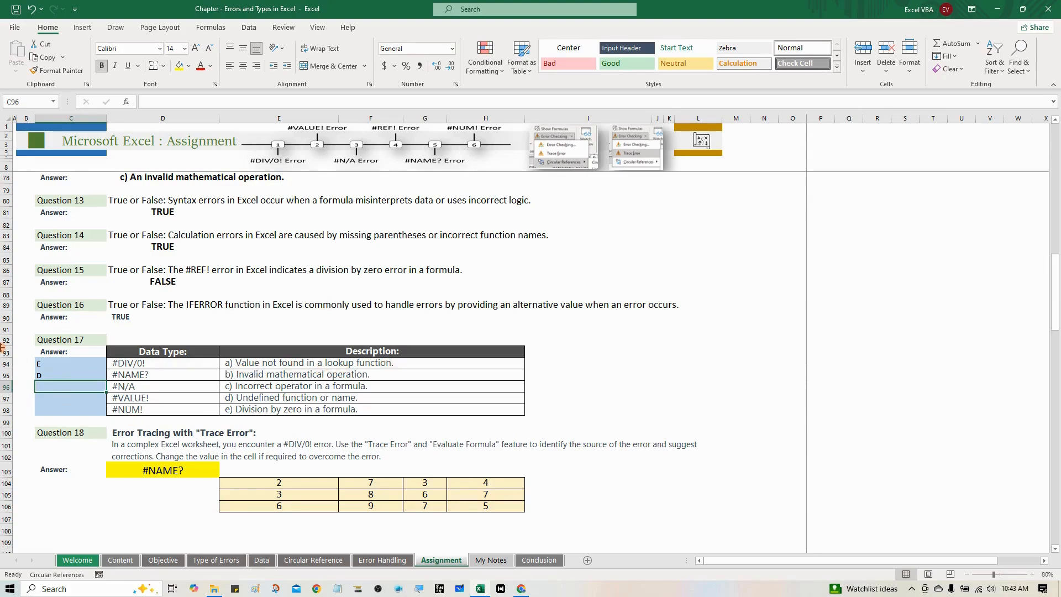
text(A)
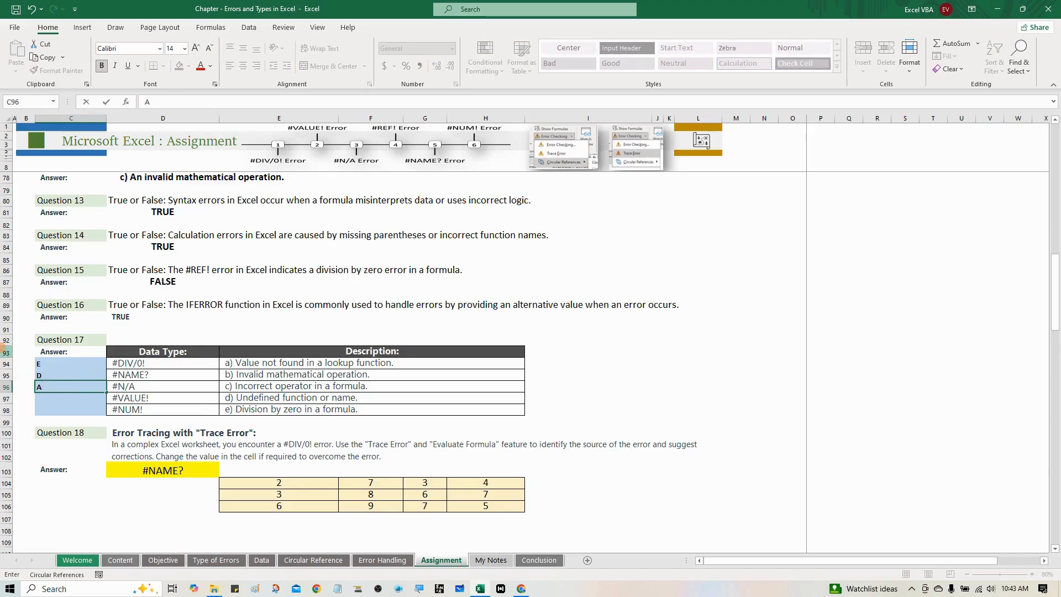
key(Return)
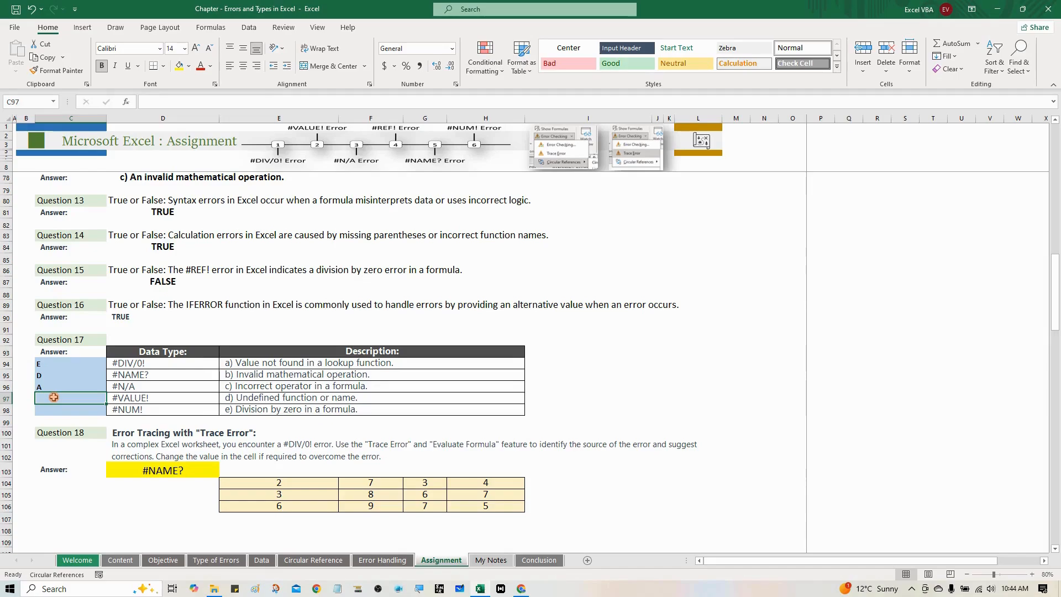
- Complete Question 17's matches with C in C97 for #VALUE! and b in C98 for #NUM!
text(C)
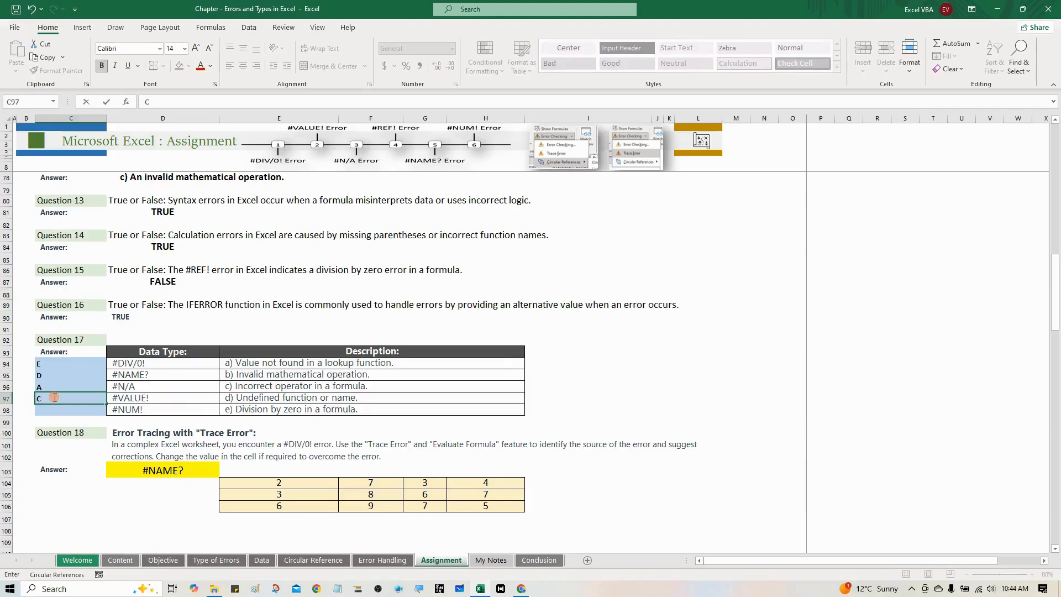
key(Return)
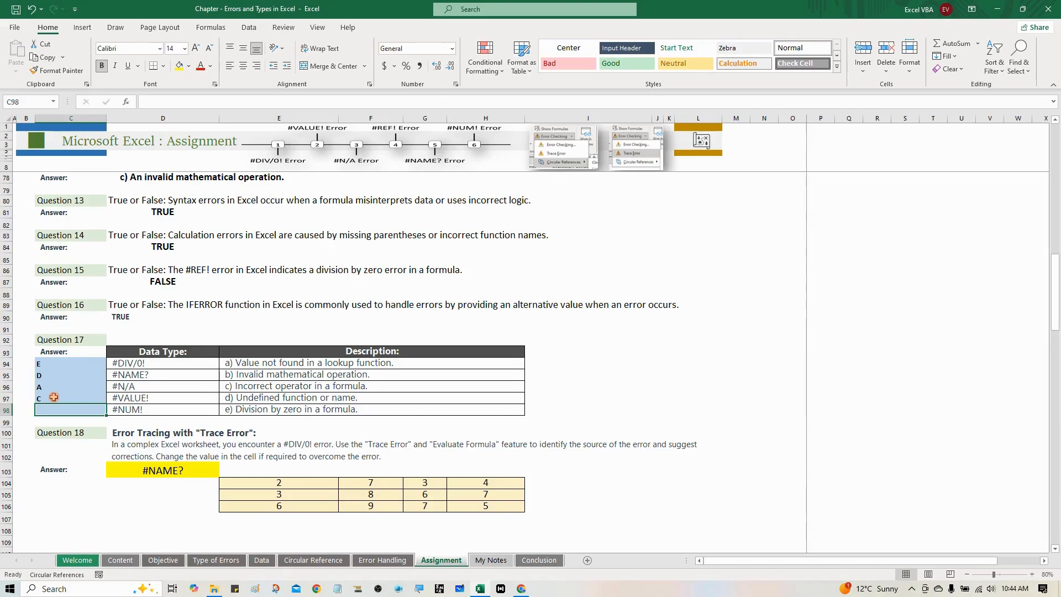
text(D)
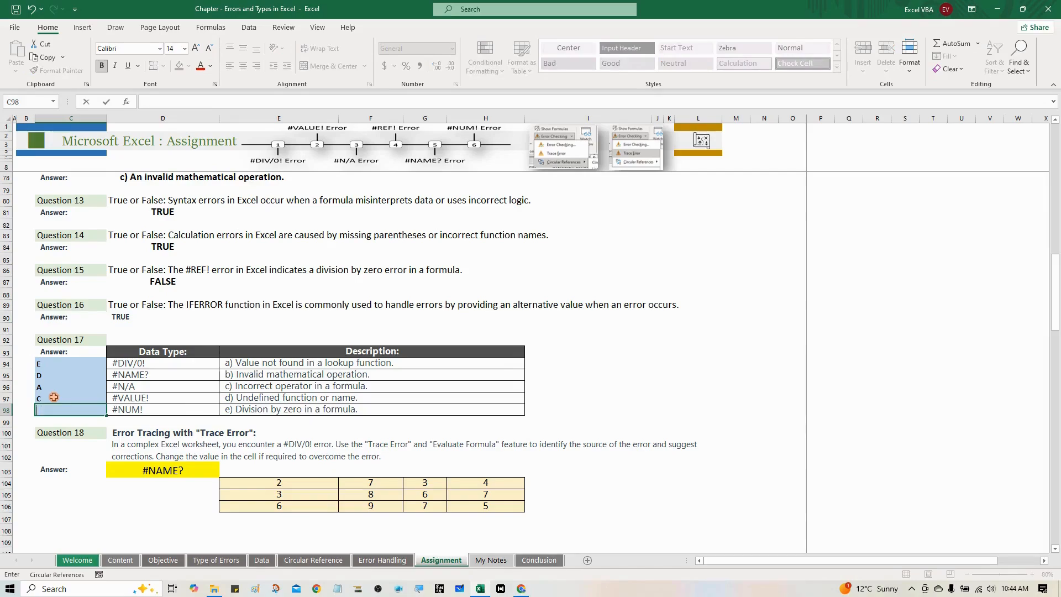
text(b)
key(Return)
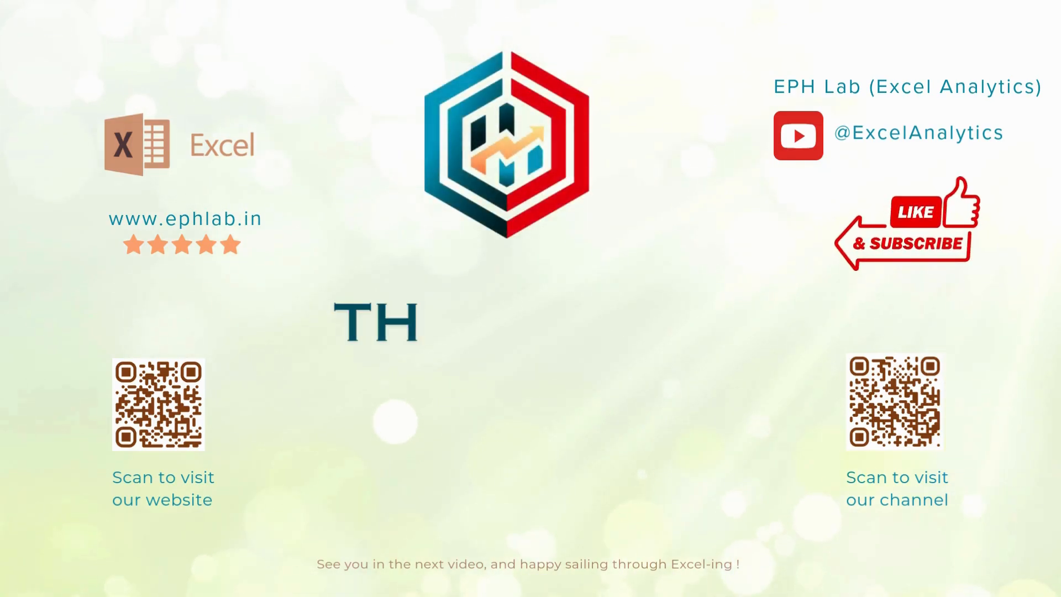